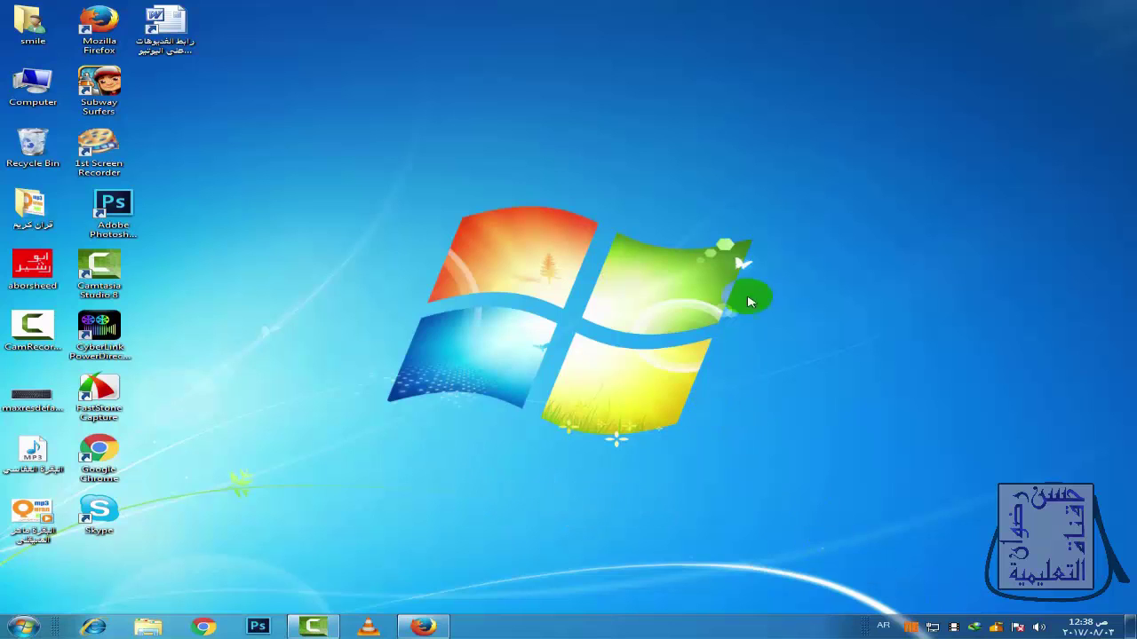
Open the desktop gadget gallery and add the Calendar gadget to the desktop
right_click(686, 223)
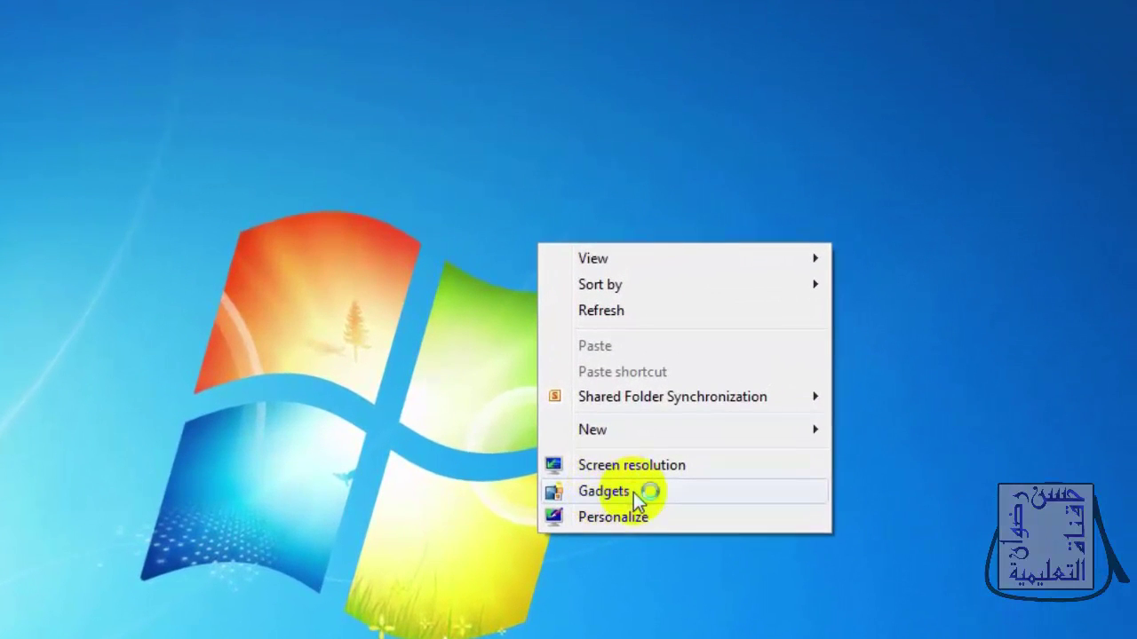
left_click(634, 492)
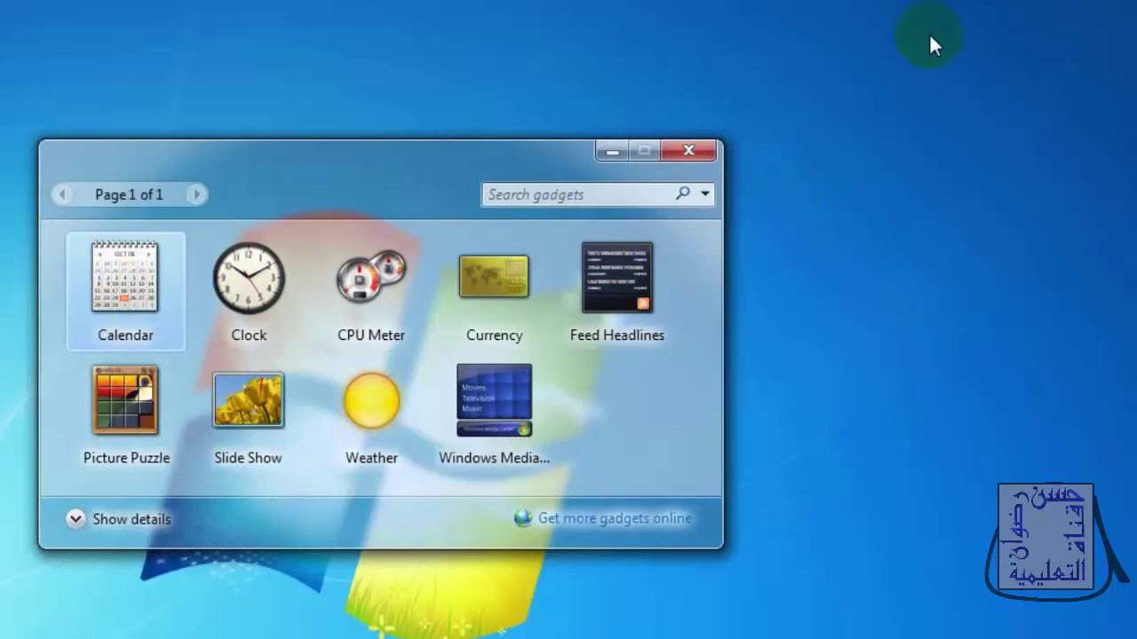
double_click(142, 284)
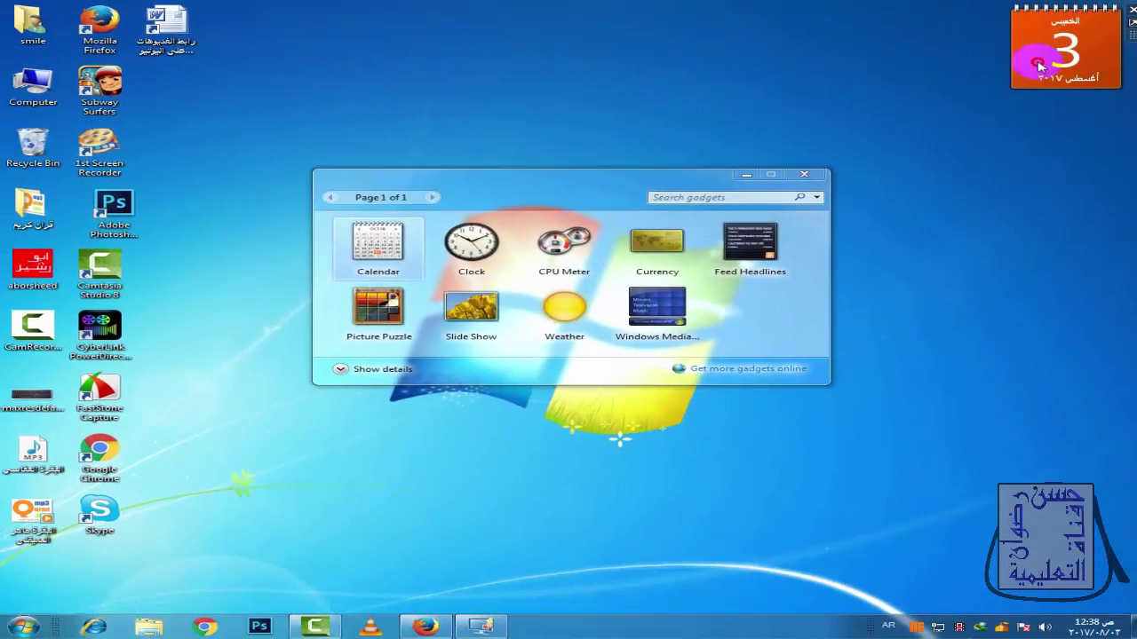
left_click_drag(1039, 65, 1017, 73)
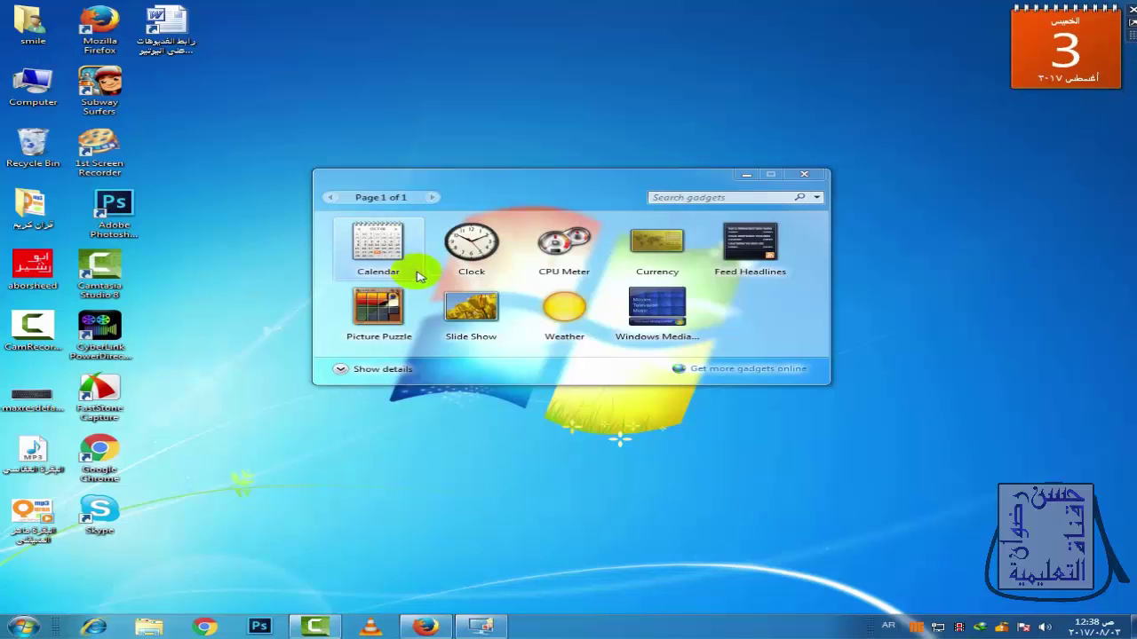
Add the Clock, Currency, Picture Puzzle and Slide Show gadgets to the desktop and close the gadget gallery
double_click(468, 253)
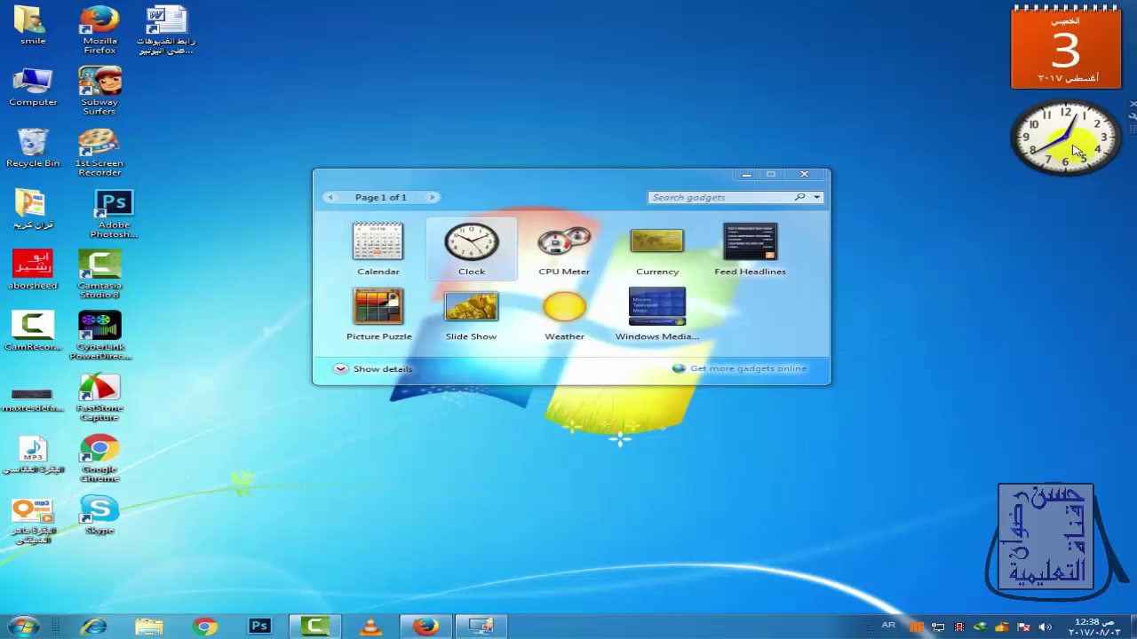
mouse_move(1071, 140)
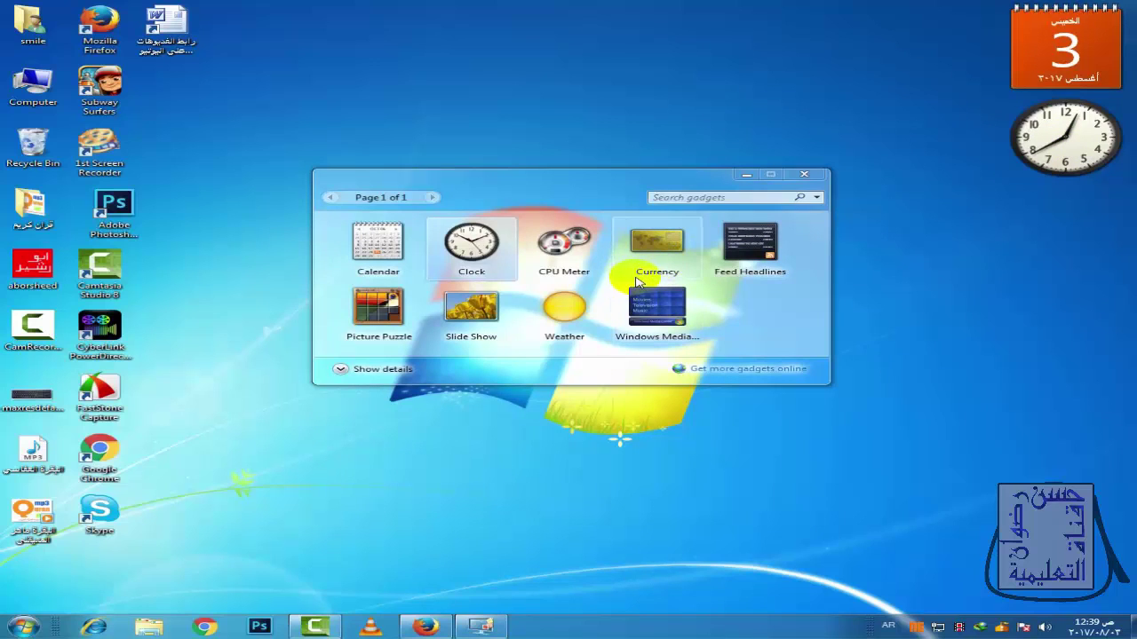
double_click(659, 259)
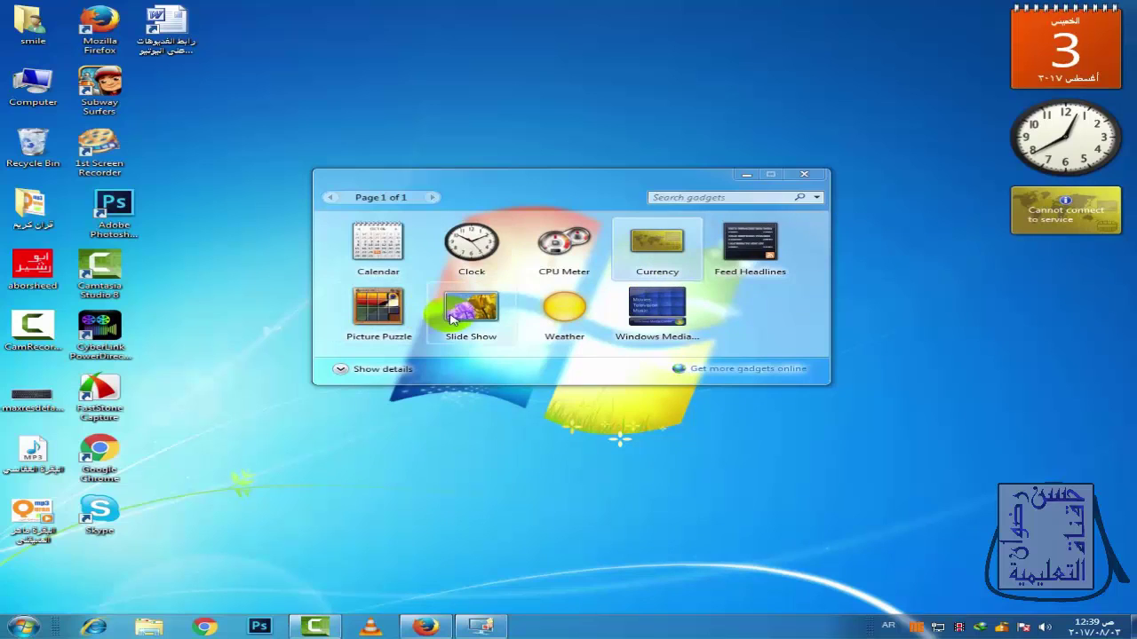
double_click(385, 316)
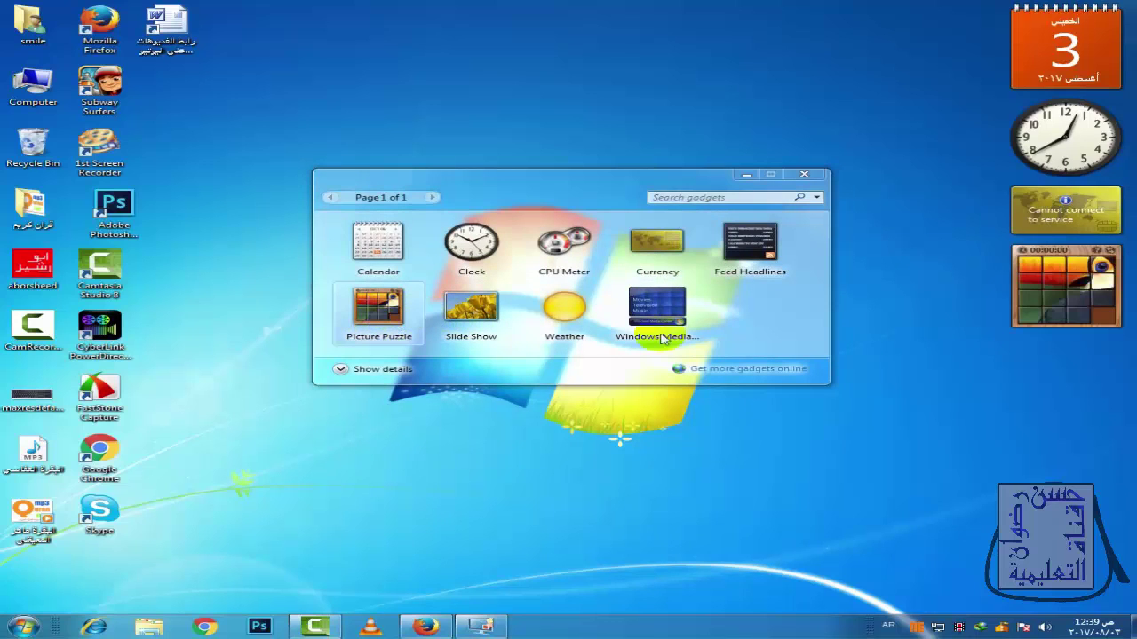
double_click(472, 311)
left_click(804, 174)
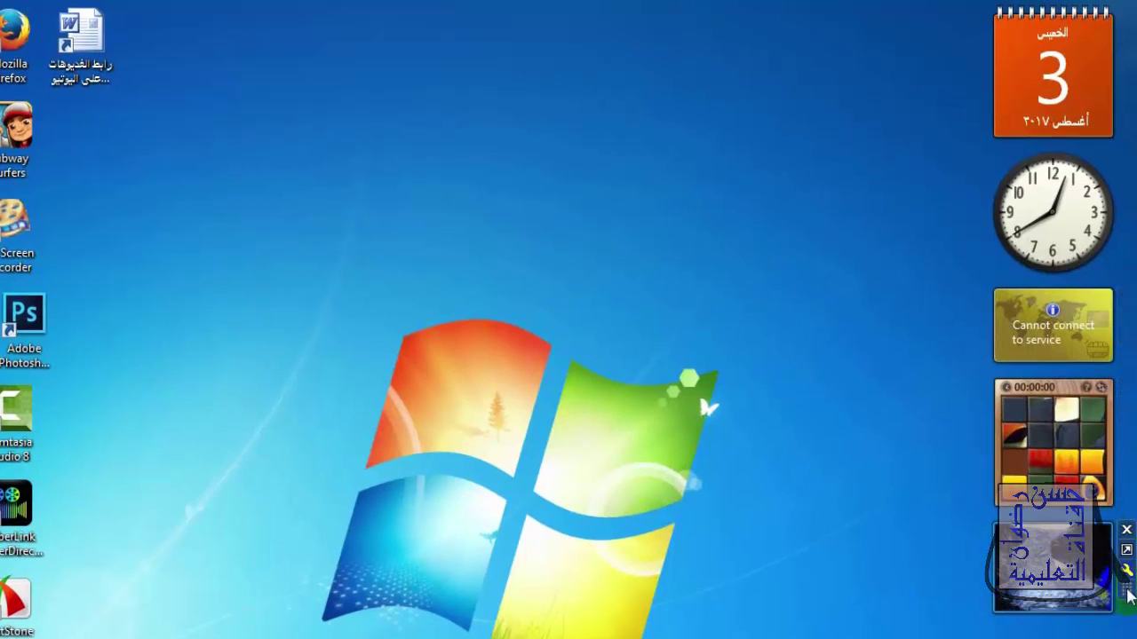
Move the Slide Show gadget out of the gadget column towards the middle of the desktop and switch it to the larger size
left_click_drag(1073, 610, 795, 464)
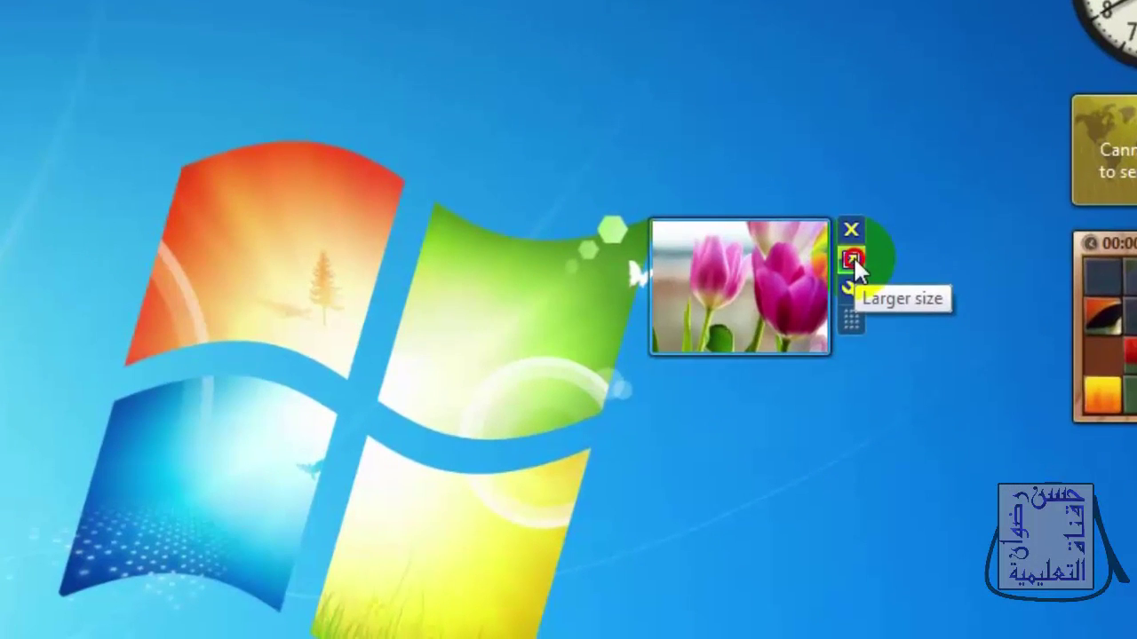
left_click(854, 258)
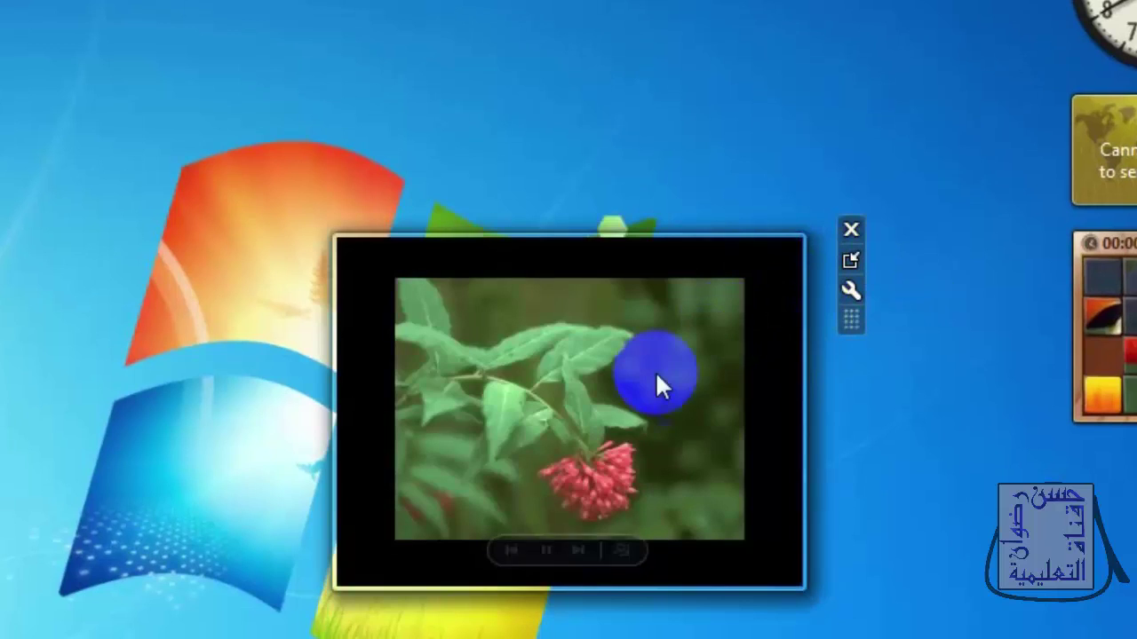
Review the Slide Show gadget's folder and picture-duration choices without saving changes, and remove the gadget from the desktop
left_click(850, 288)
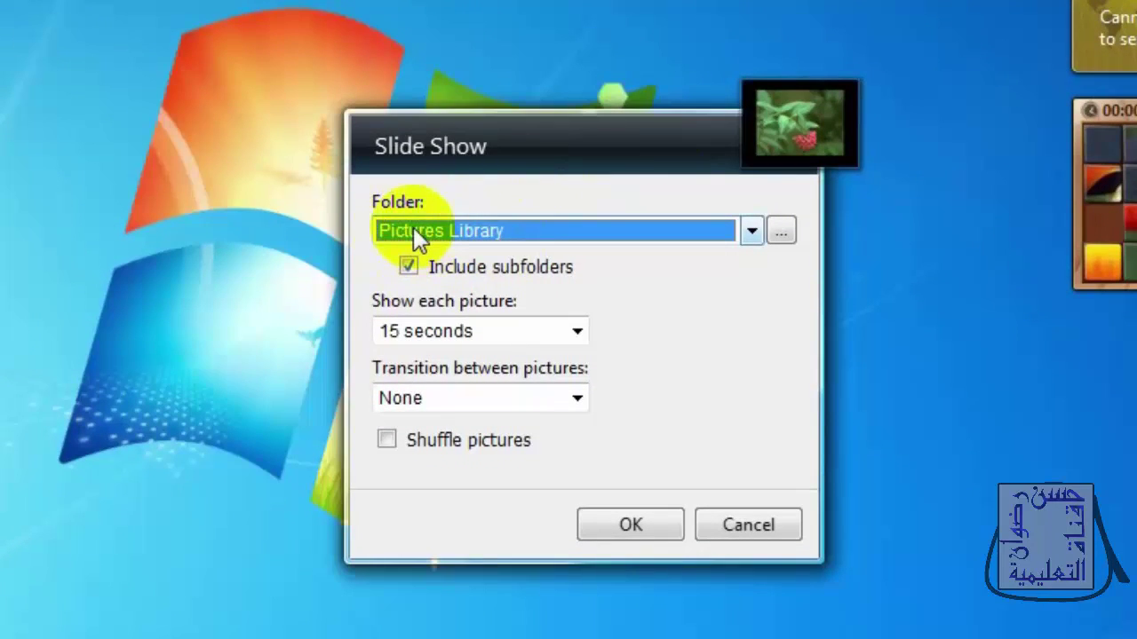
left_click(753, 230)
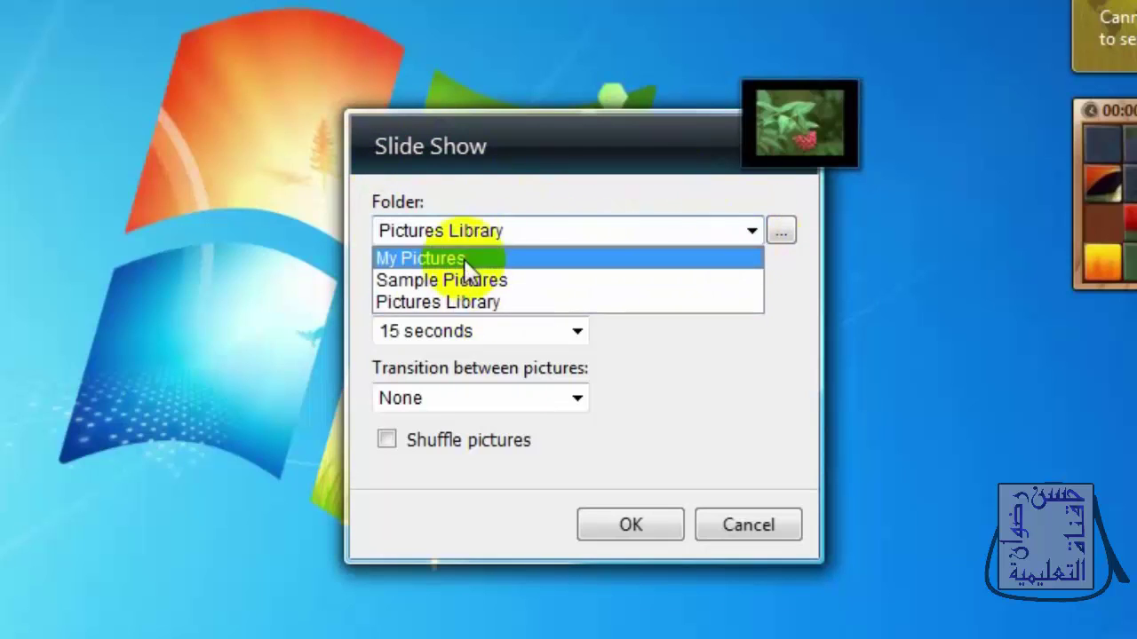
left_click(757, 232)
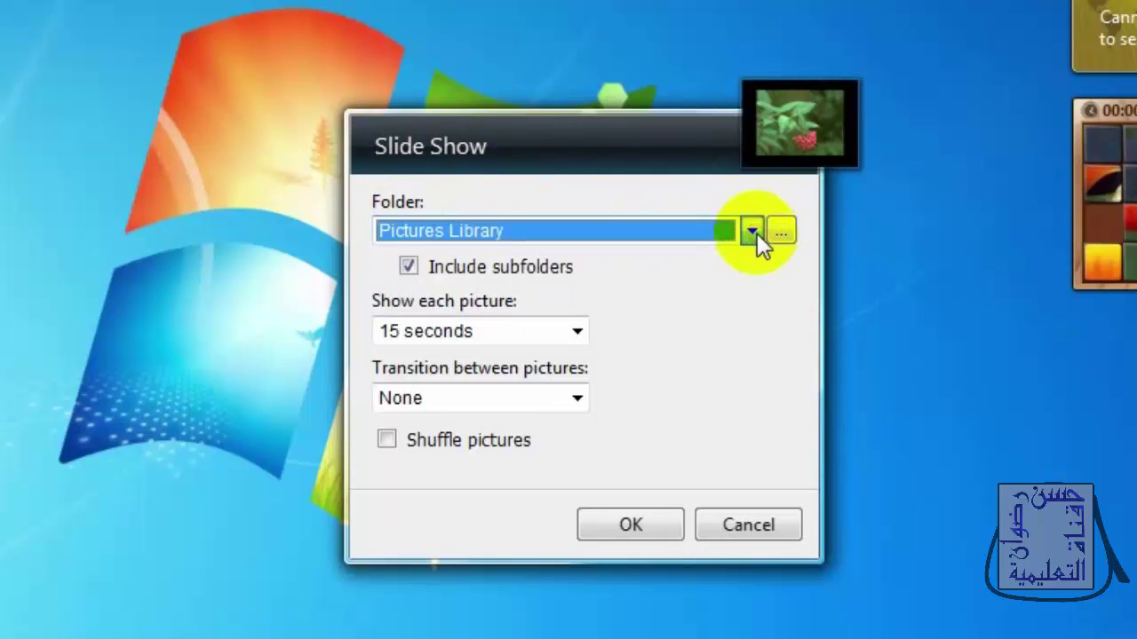
left_click(578, 334)
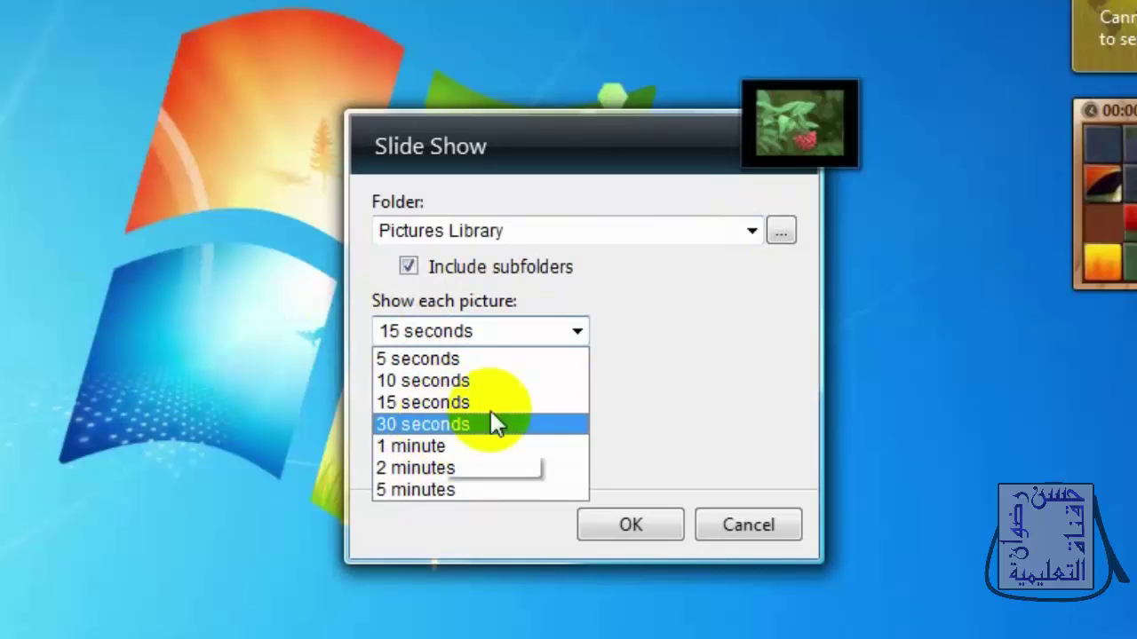
left_click(736, 524)
mouse_move(538, 271)
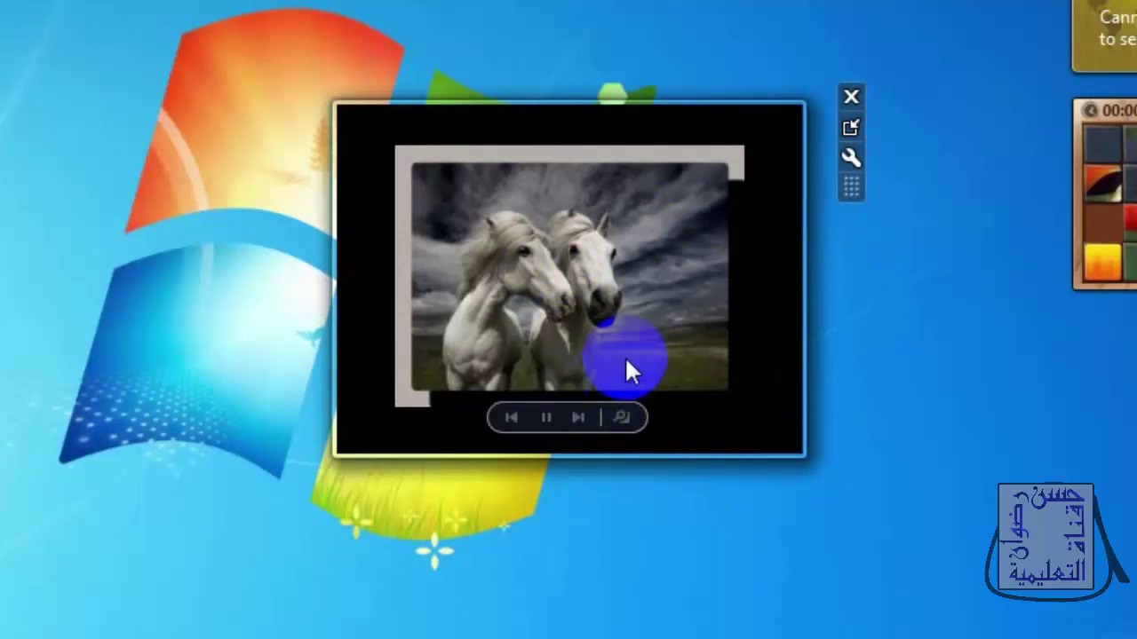
left_click(849, 98)
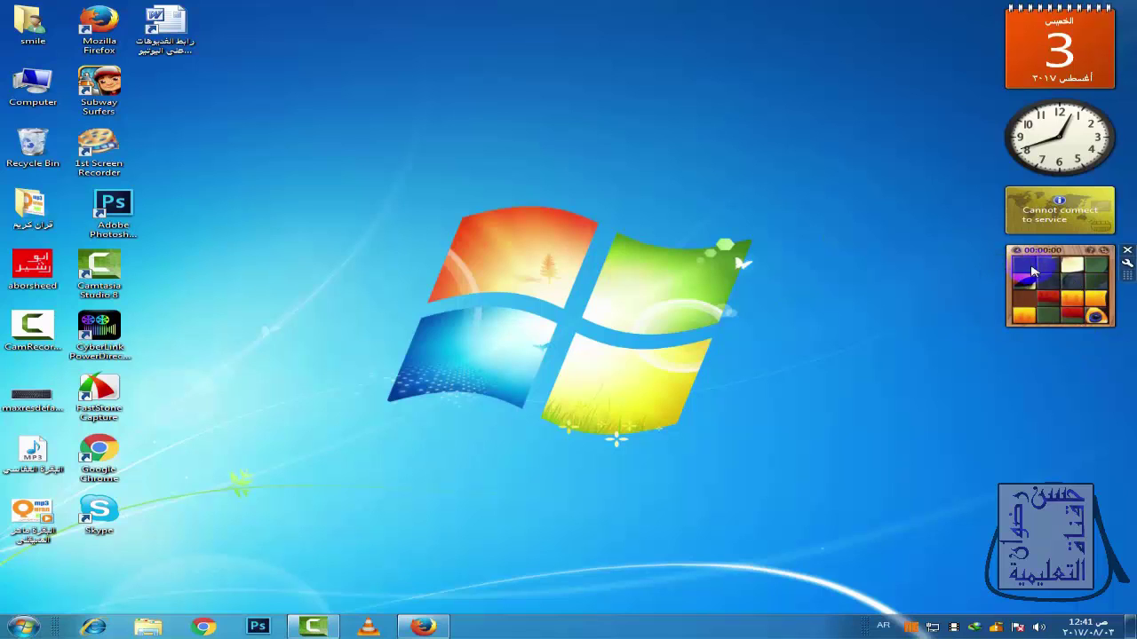
Move the Picture Puzzle gadget towards the middle of the desktop and set its image to the yellow star, picture 4 of 11
left_click_drag(1052, 253, 796, 197)
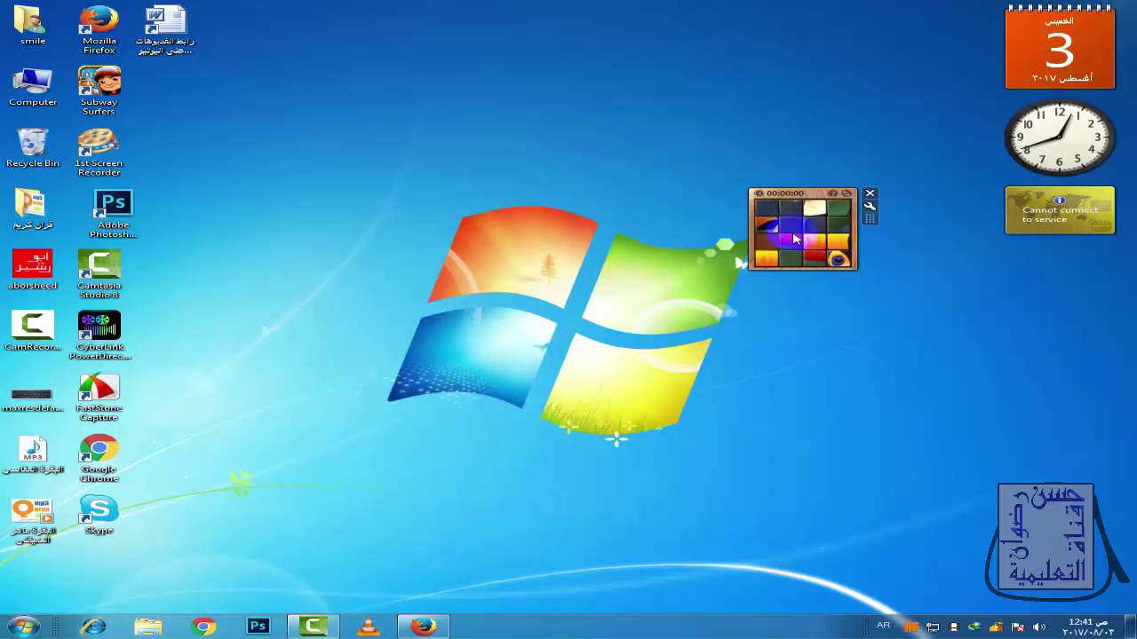
left_click(870, 207)
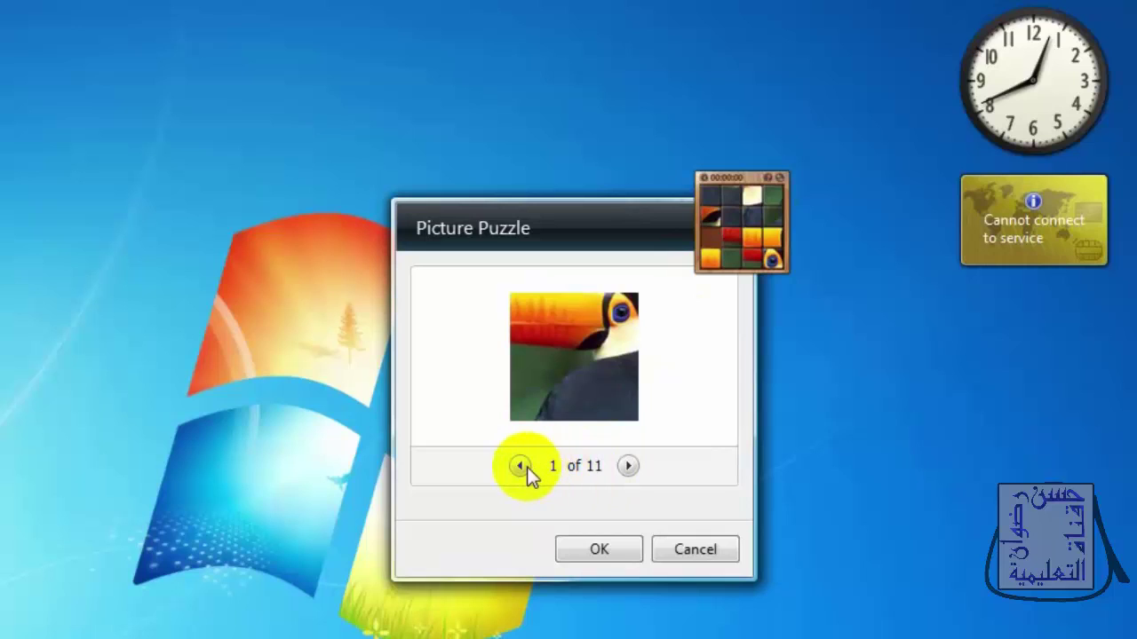
left_click(524, 466)
left_click(524, 466)
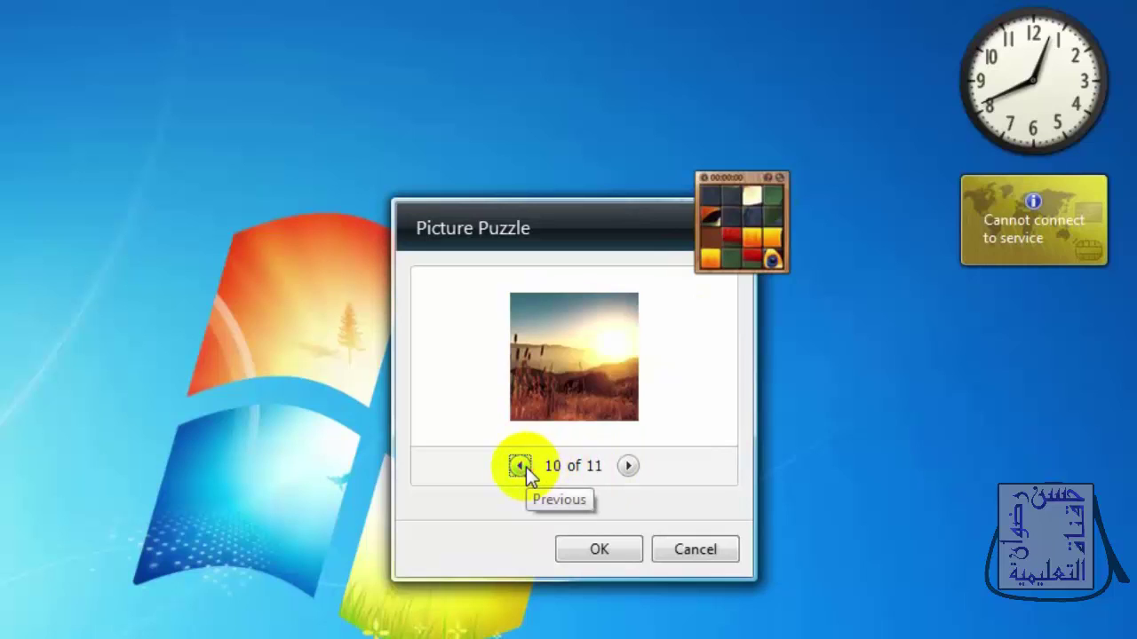
left_click(522, 467)
left_click(520, 467)
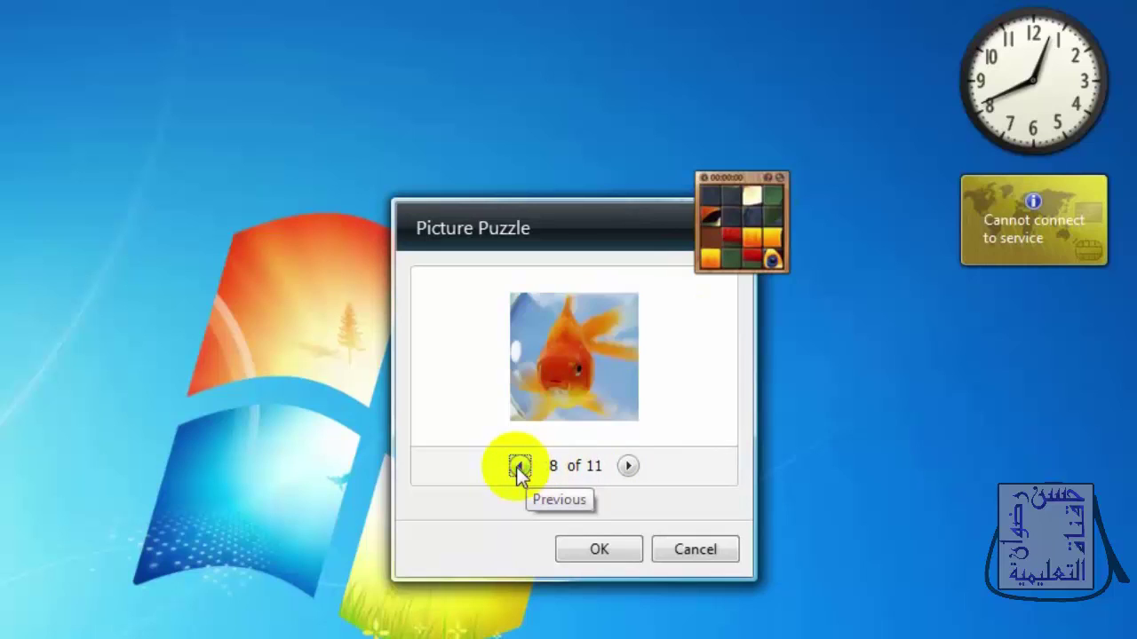
left_click(520, 468)
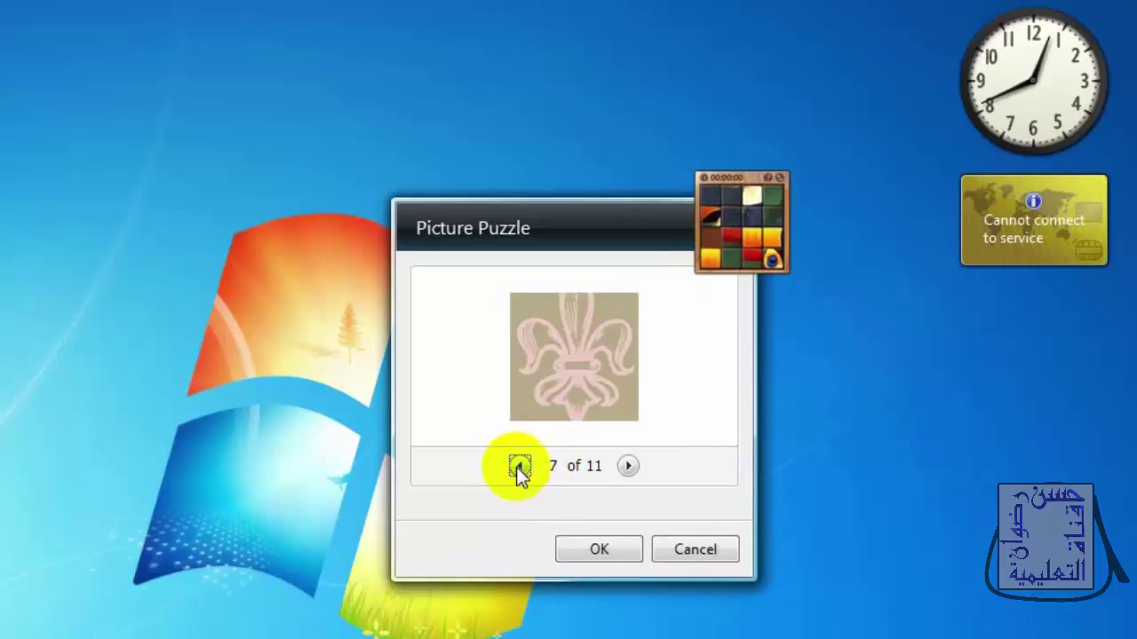
left_click(520, 467)
left_click(519, 467)
left_click(519, 467)
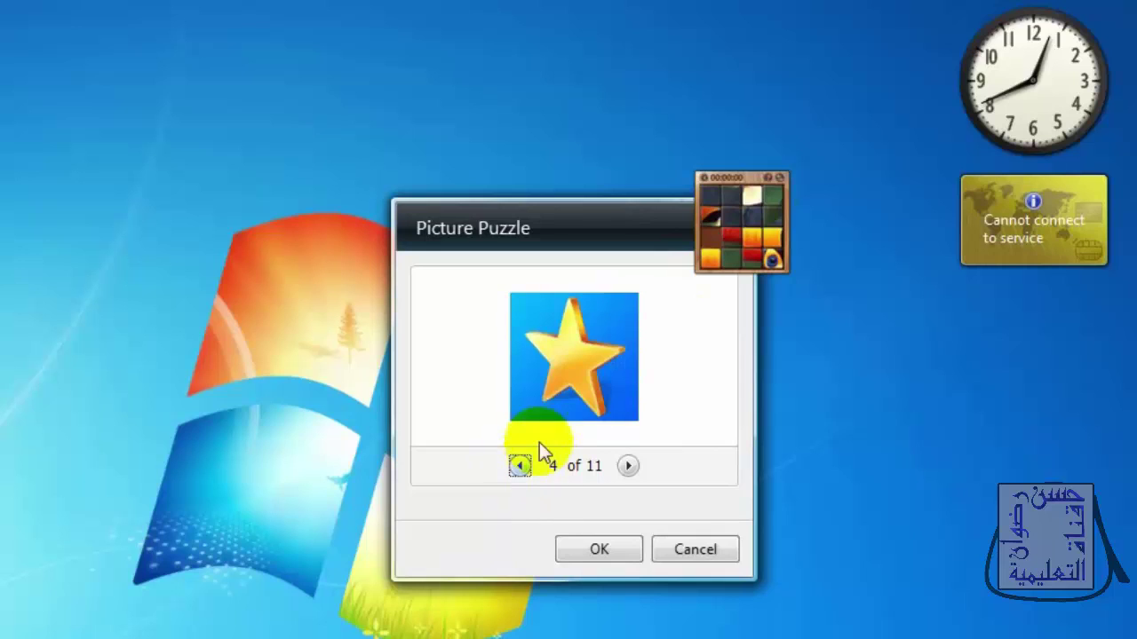
left_click(599, 551)
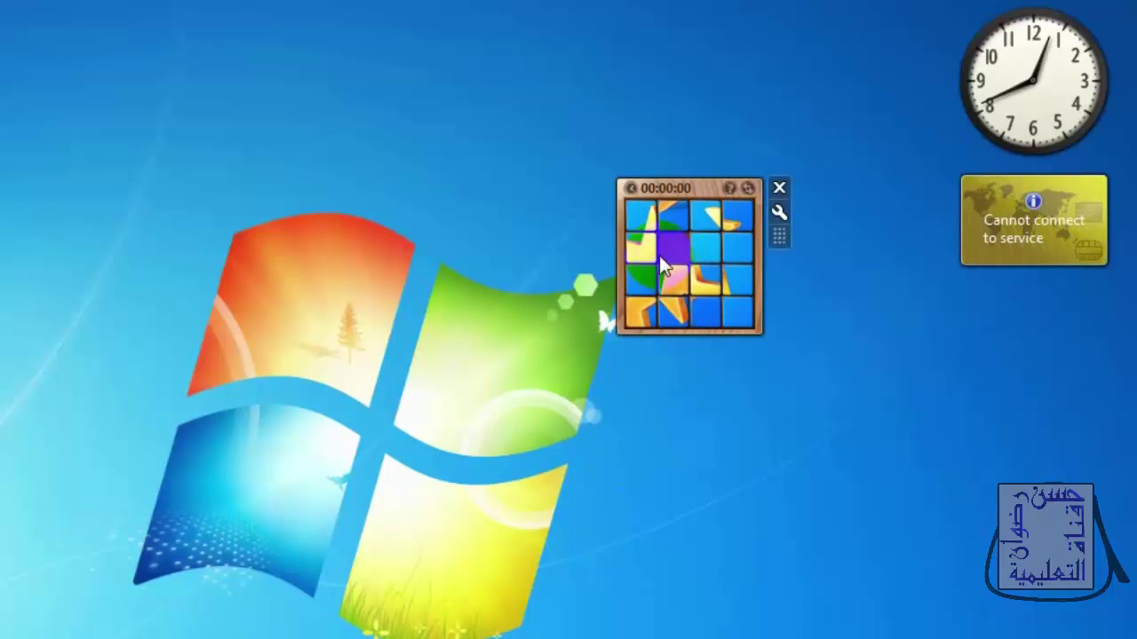
Slide several tiles of the star puzzle into neighbouring empty spaces to try out the game
left_click(648, 249)
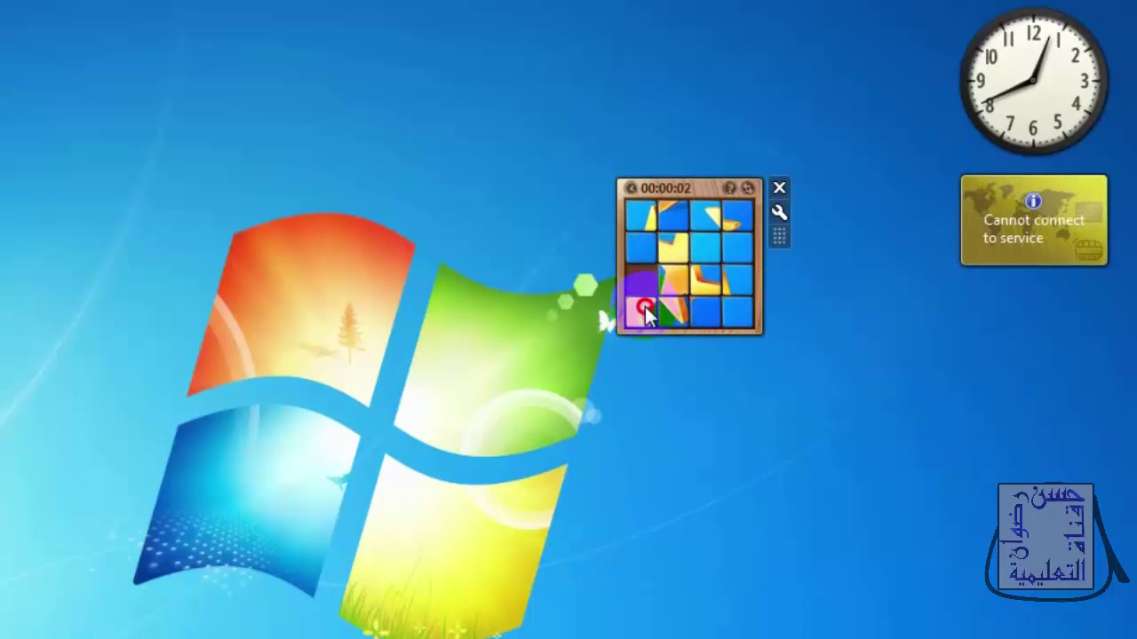
left_click(645, 306)
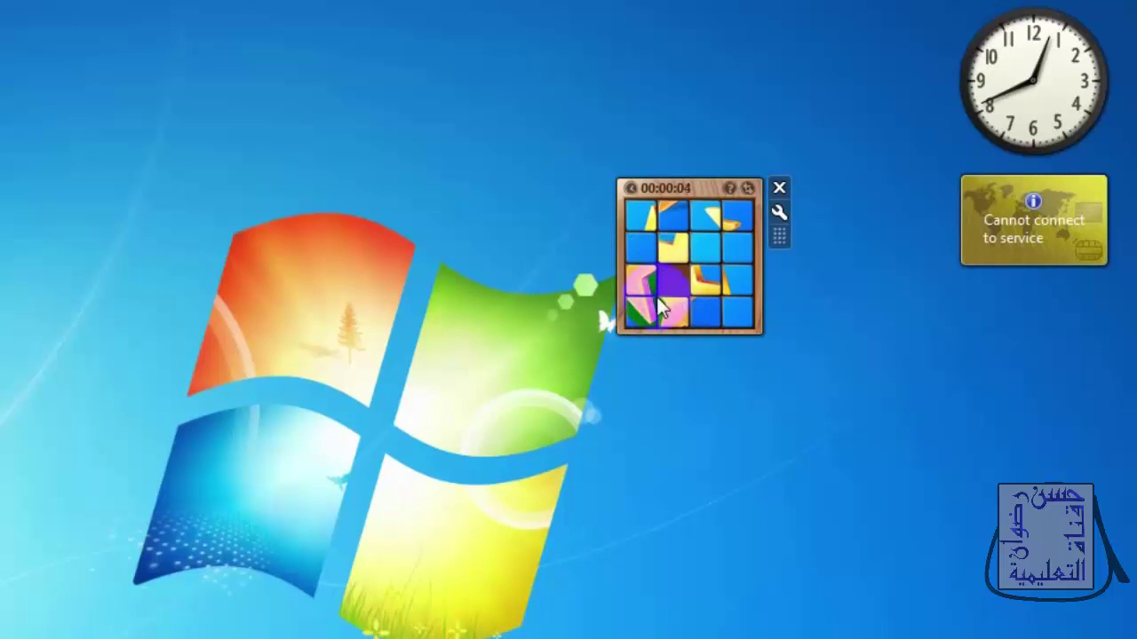
mouse_move(638, 319)
left_mouse_down()
mouse_move(640, 293)
mouse_move(658, 313)
left_mouse_up()
left_click_drag(734, 309, 727, 283)
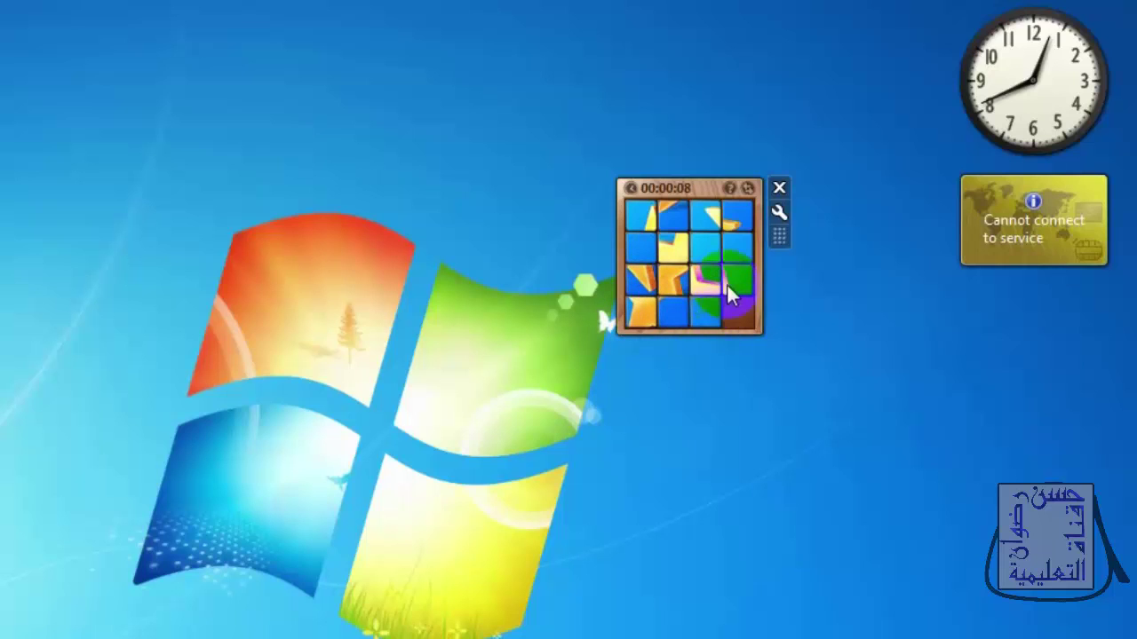
Remove the Picture Puzzle and Currency gadgets from the desktop
left_click(782, 189)
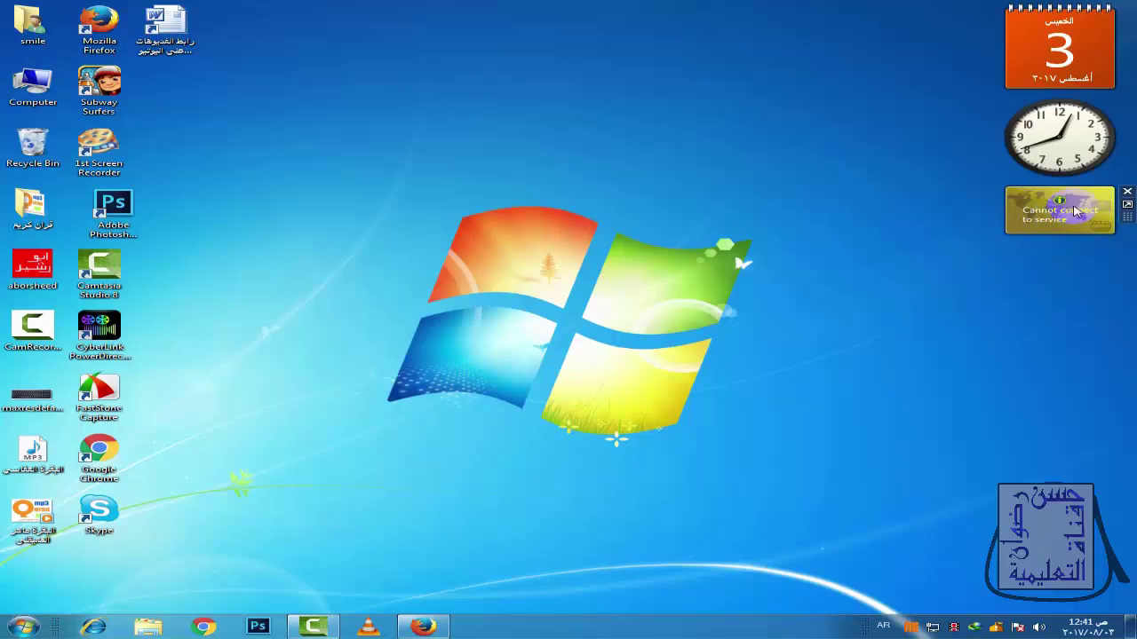
left_click(1127, 191)
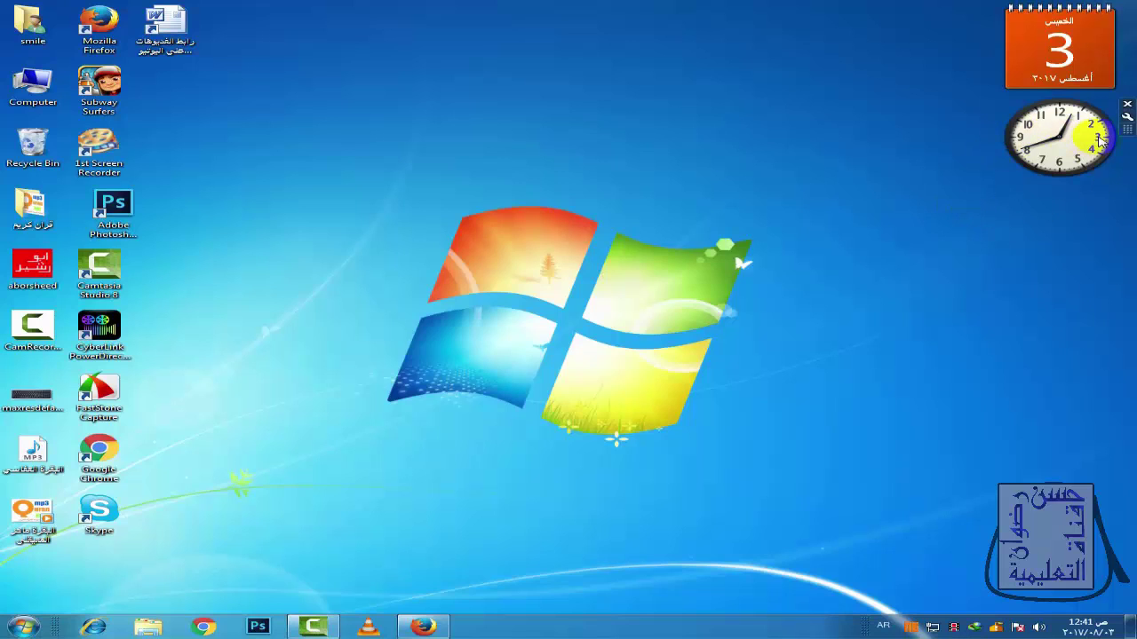
Move the Clock gadget away from the gadget column and change its face to the round red style, 6 of 8
mouse_move(1094, 138)
left_click_drag(1094, 139, 873, 107)
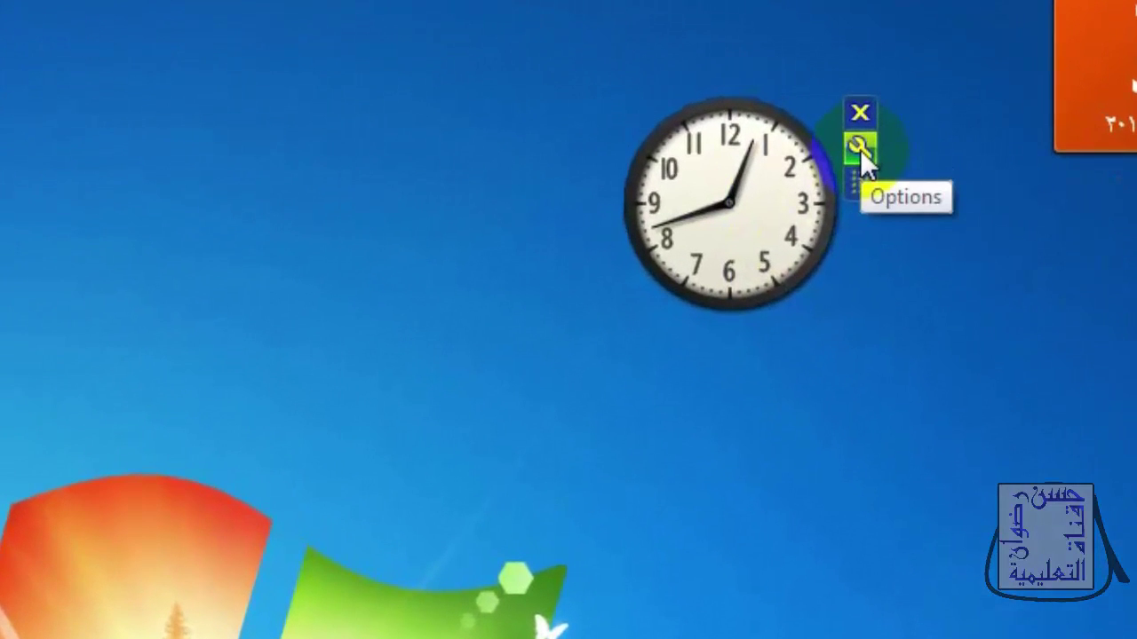
left_click(858, 149)
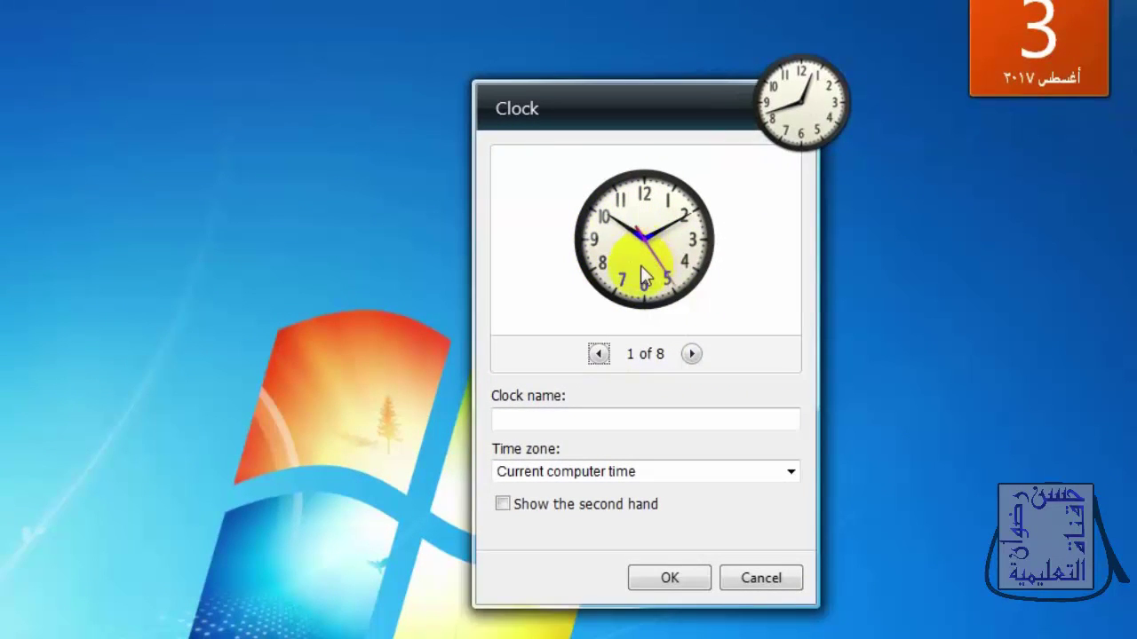
left_click(598, 355)
left_click(597, 355)
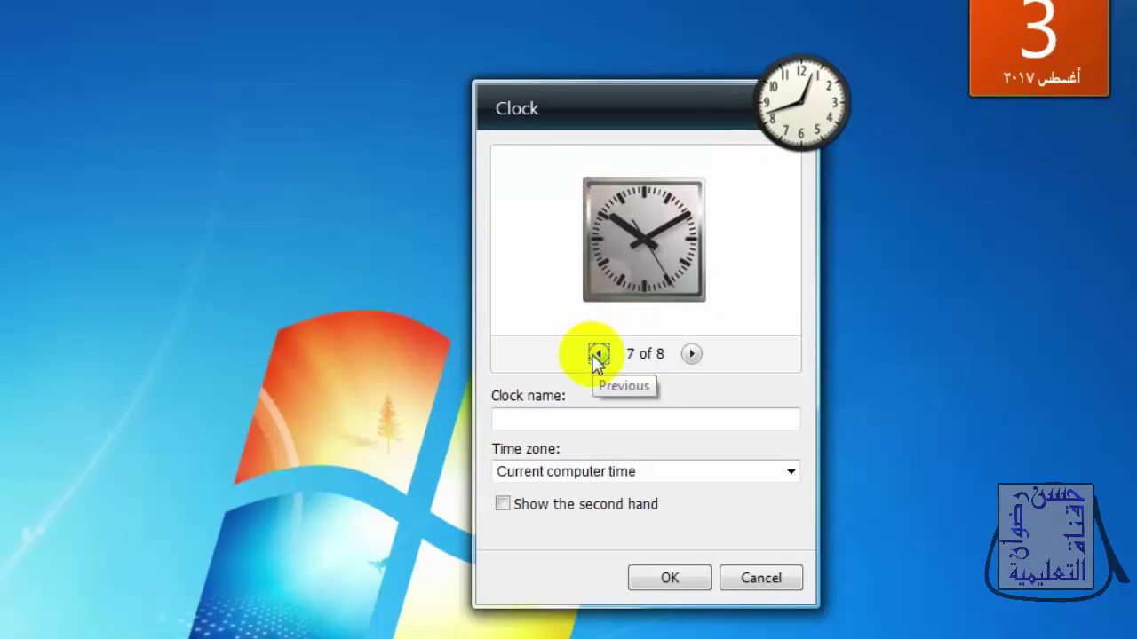
left_click(598, 355)
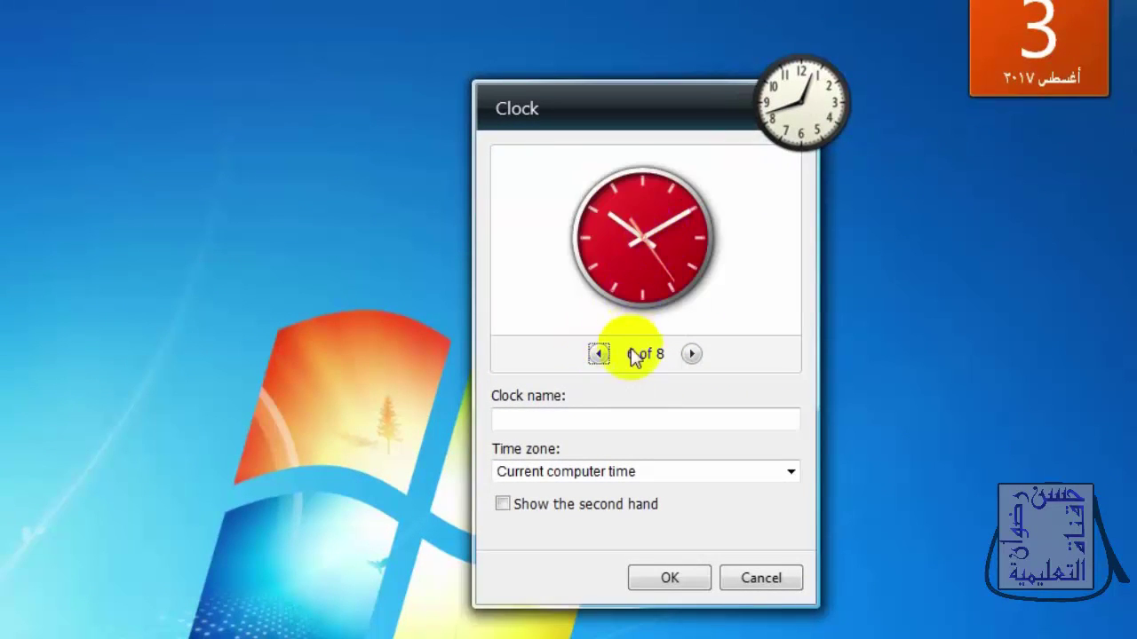
left_click(672, 579)
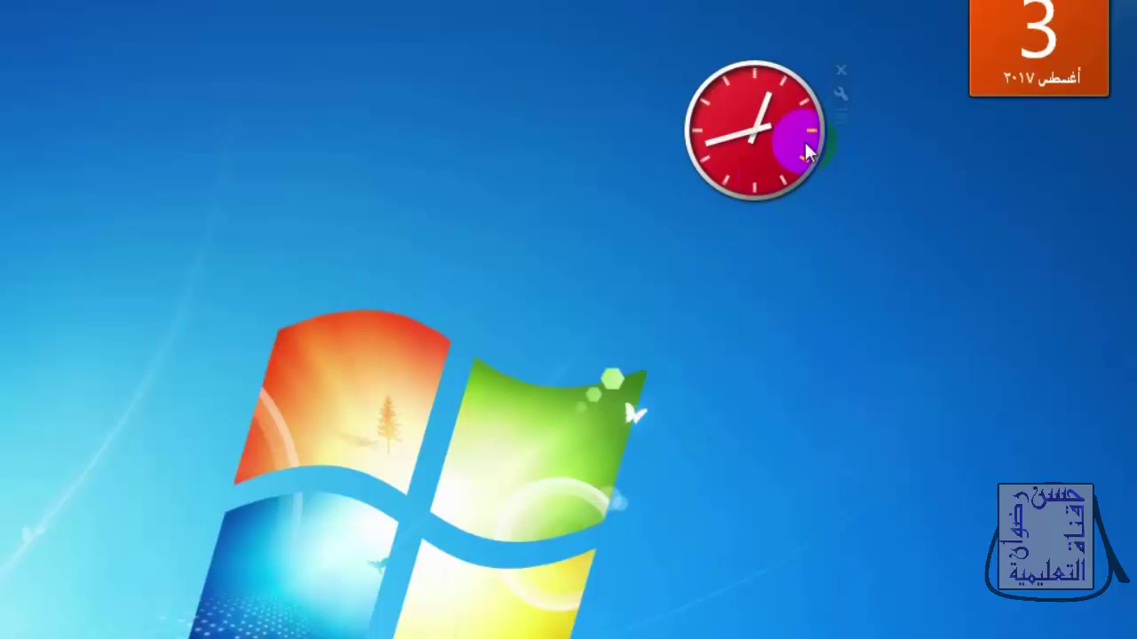
Turn on the second hand in the Clock gadget's options and apply the change
left_click(840, 94)
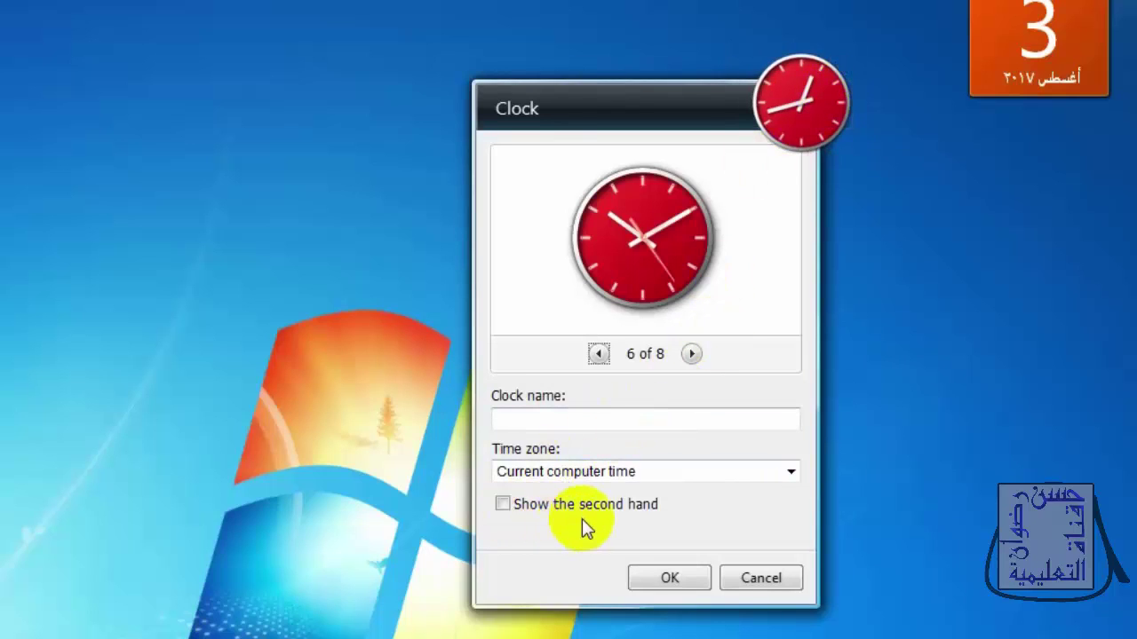
left_click(503, 505)
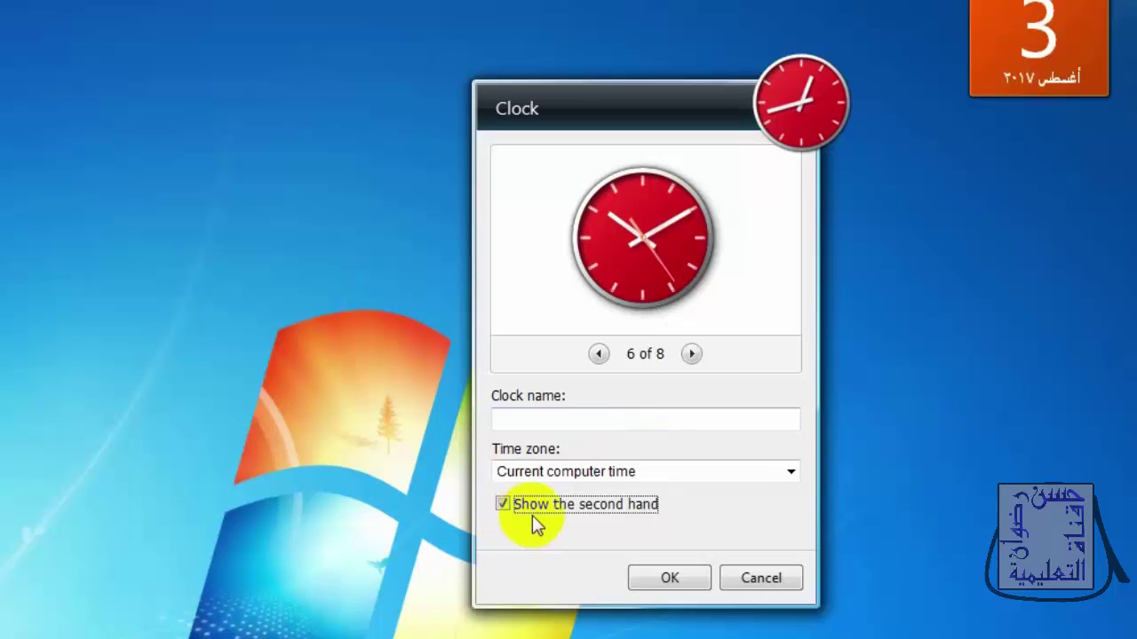
left_click(662, 578)
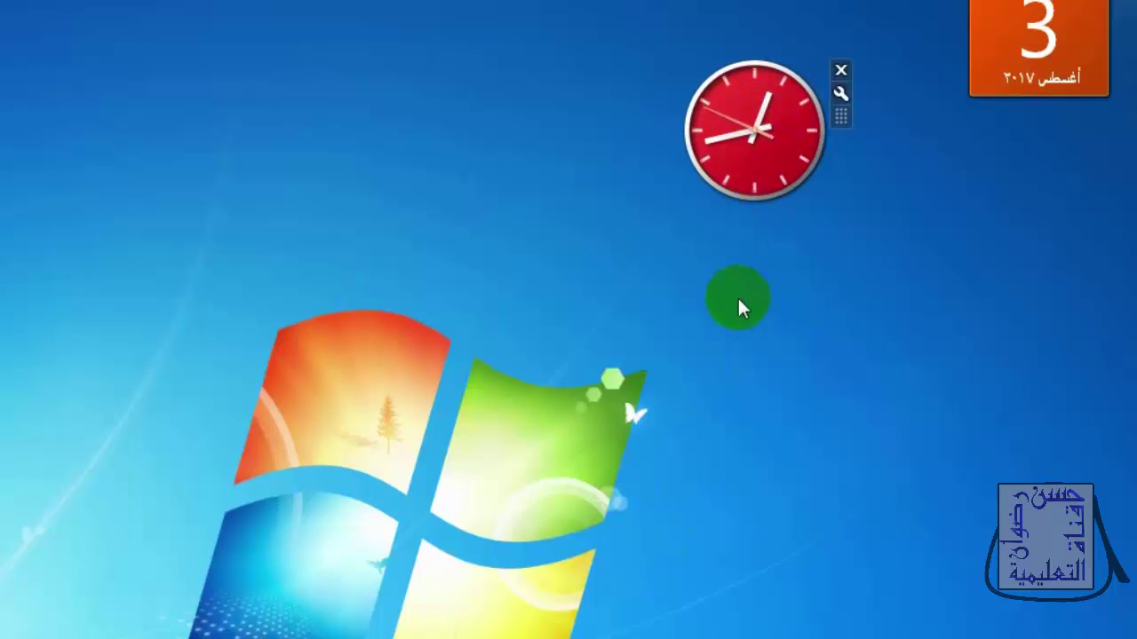
Name the Clock gadget "windows 7" in its options and apply the name
left_click(840, 94)
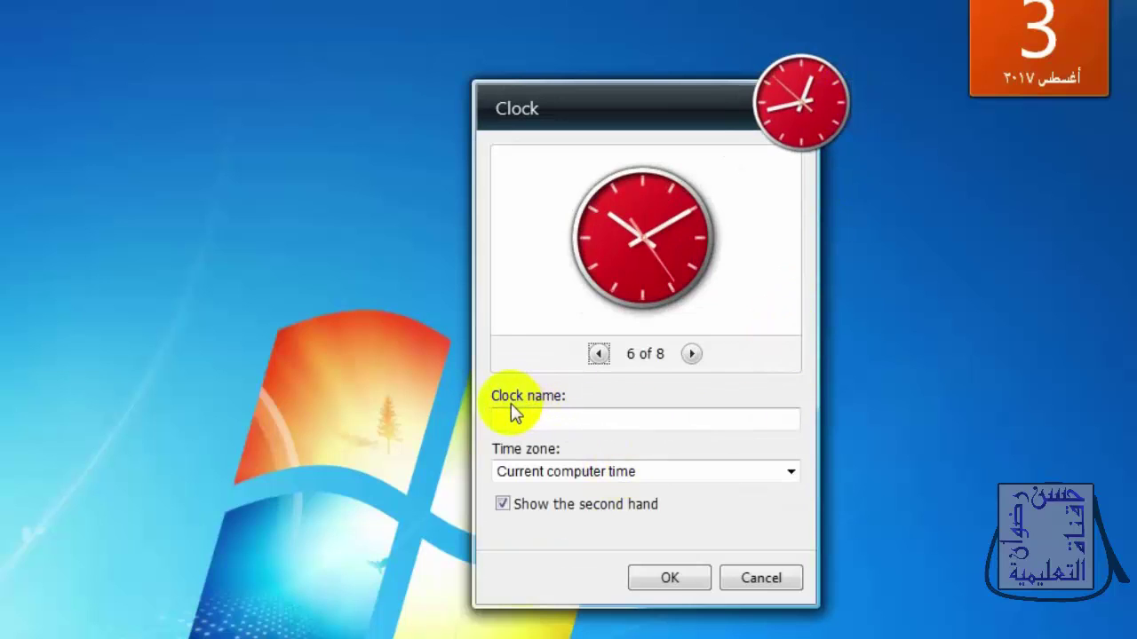
left_click(541, 424)
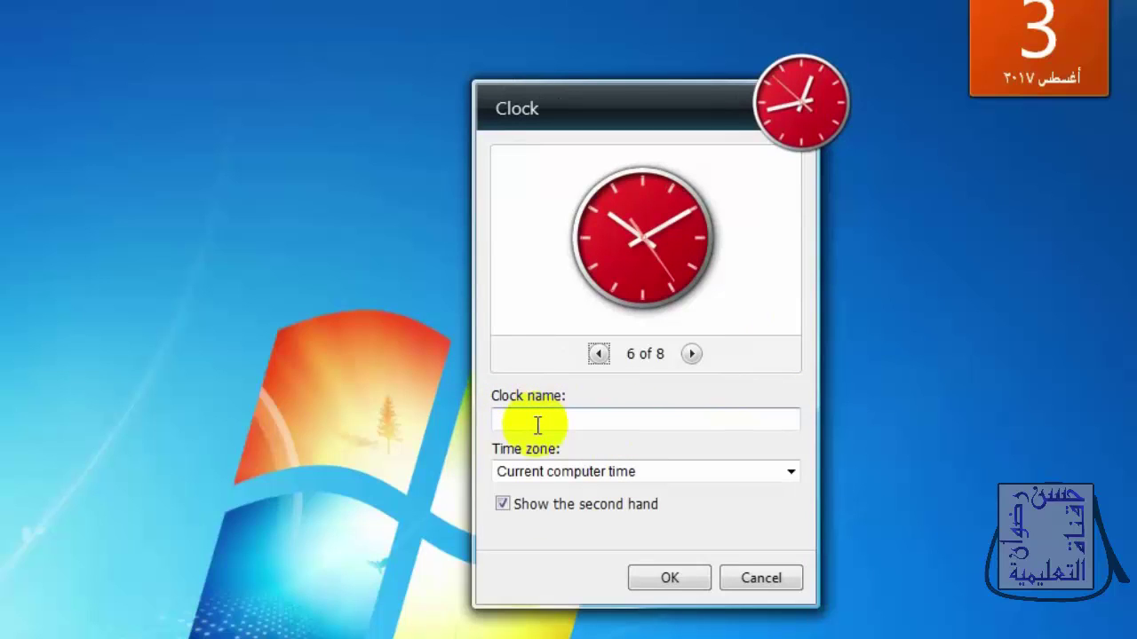
left_click(537, 424)
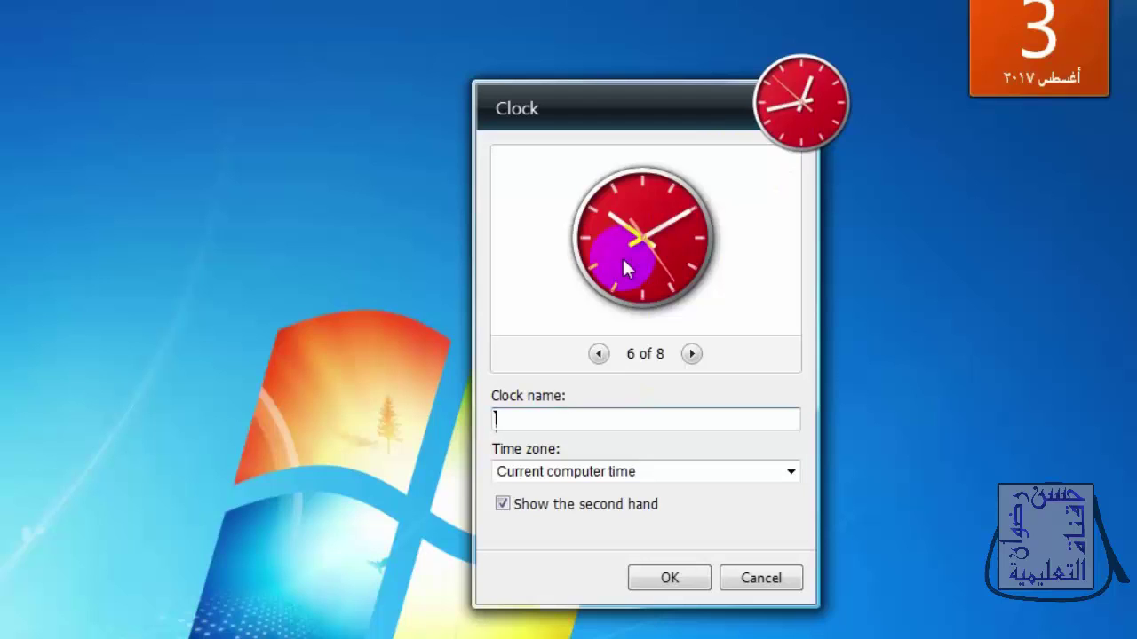
type("windows 7")
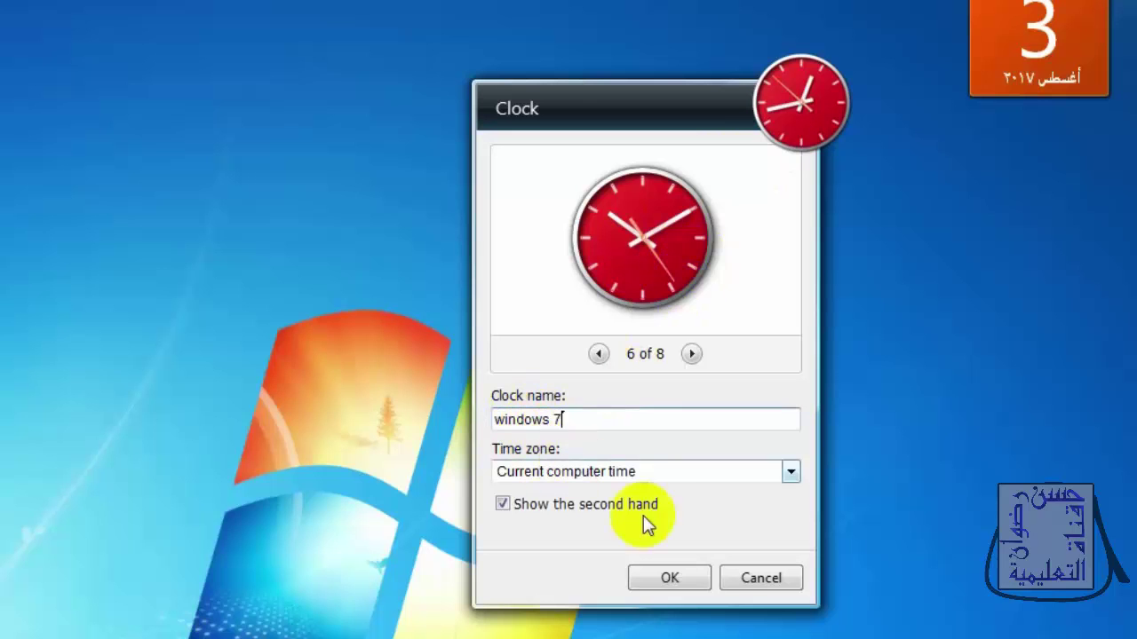
left_click(671, 581)
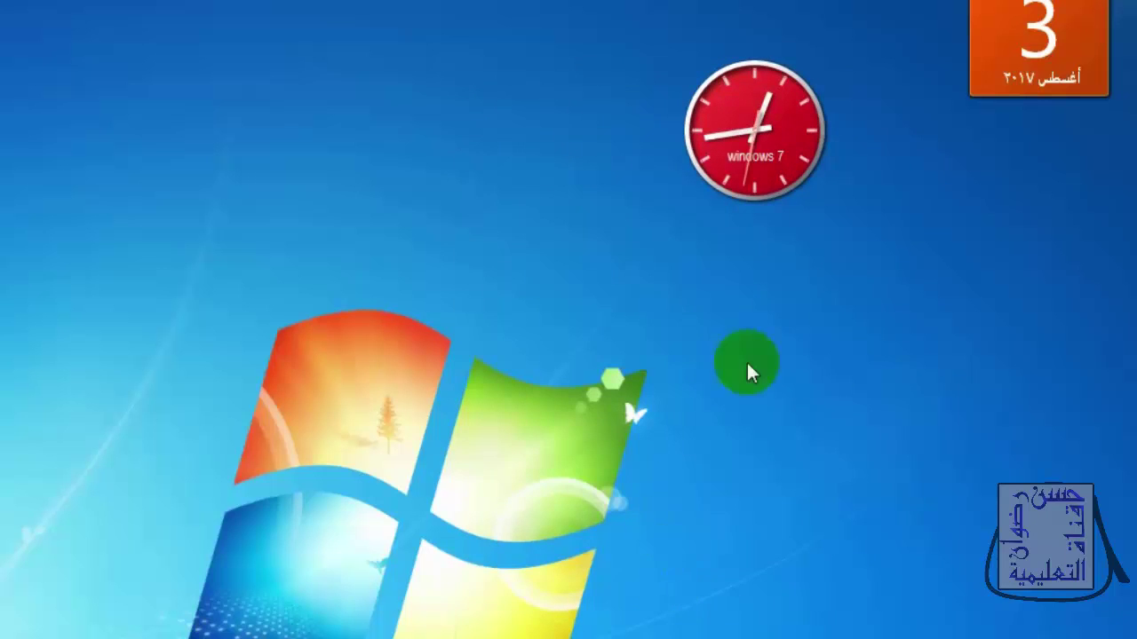
mouse_move(768, 163)
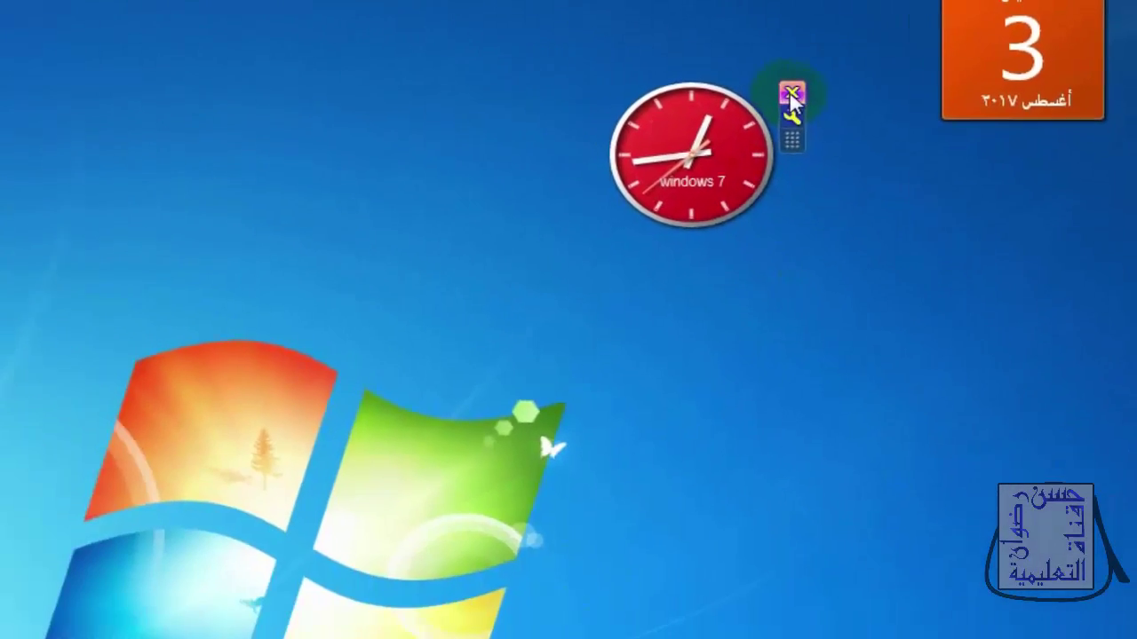
Move the Calendar gadget to below the clock and toggle its size, ending with the larger month view
mouse_move(1045, 37)
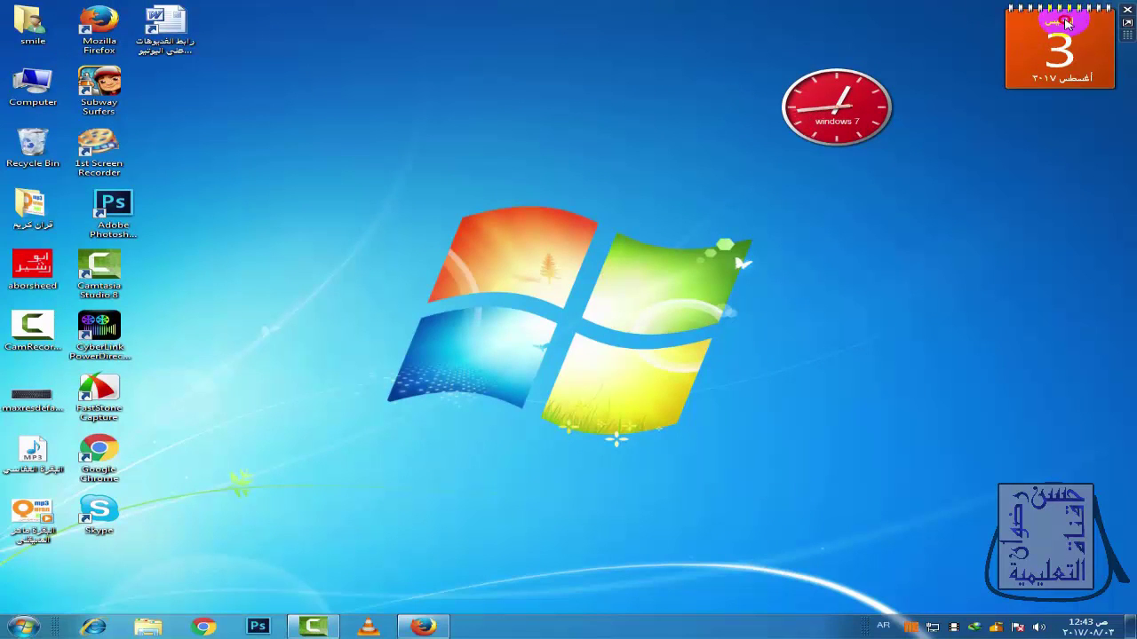
left_click_drag(1066, 24, 931, 208)
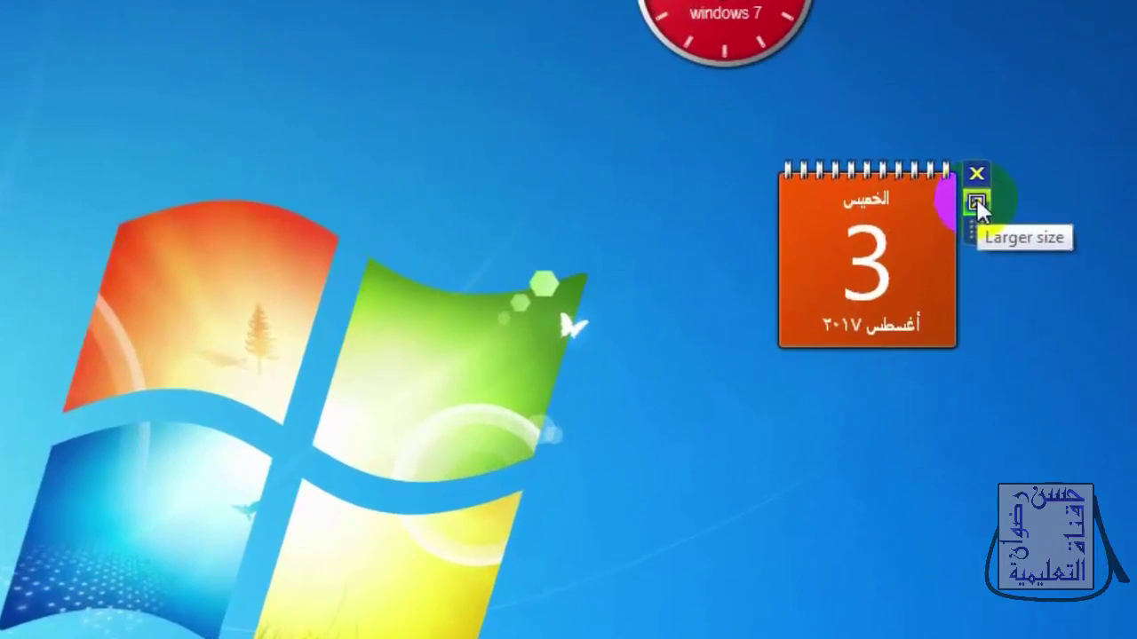
left_click(992, 208)
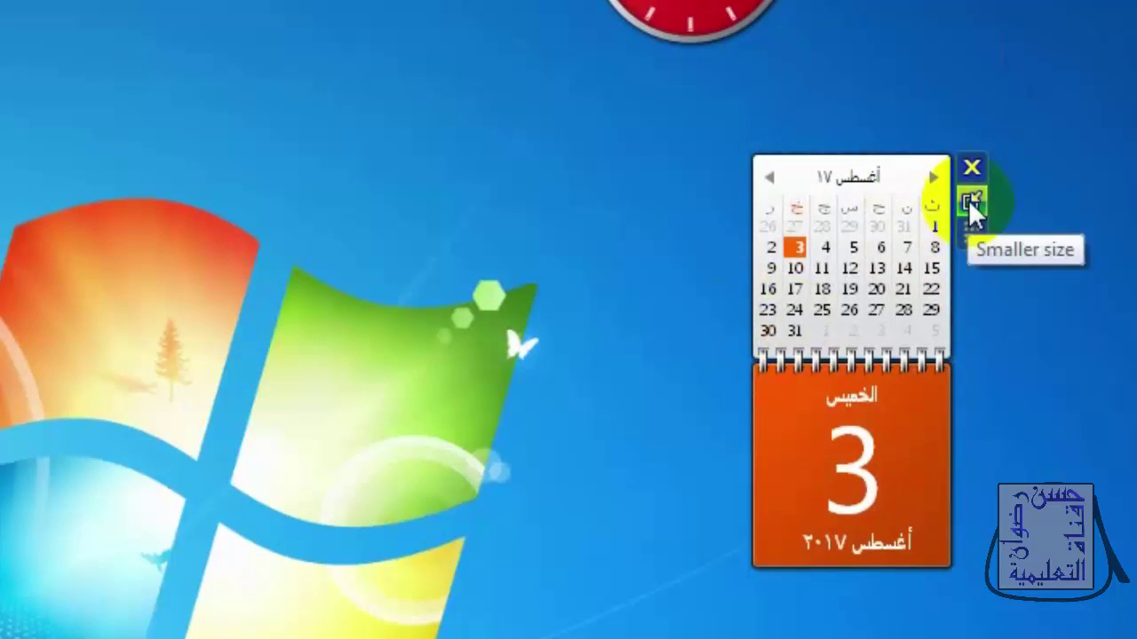
left_click(970, 201)
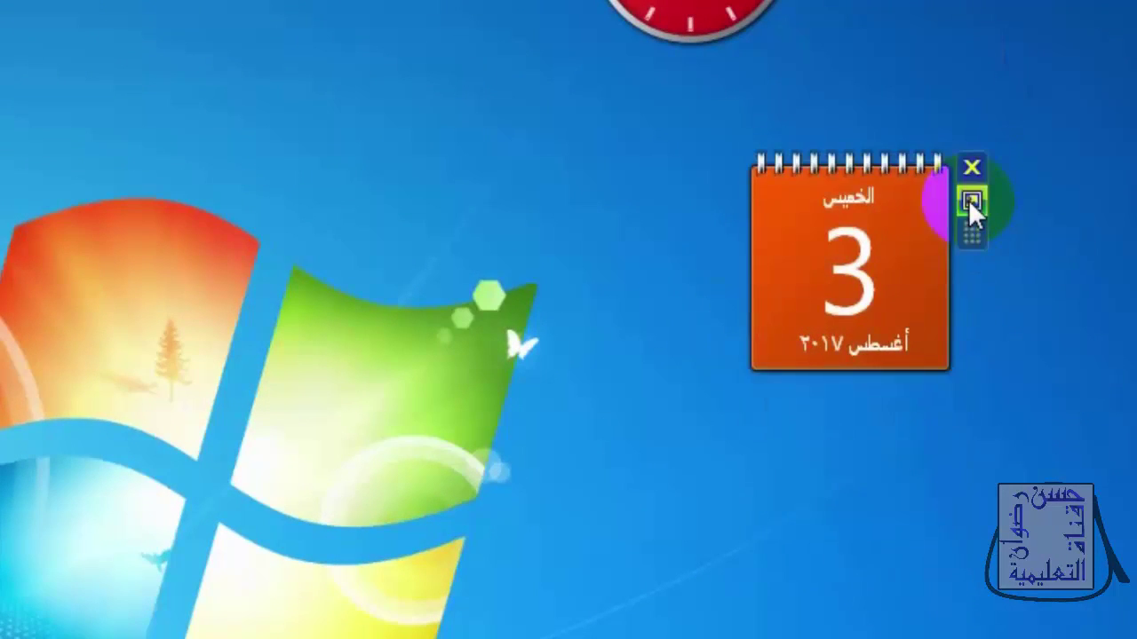
left_click(972, 201)
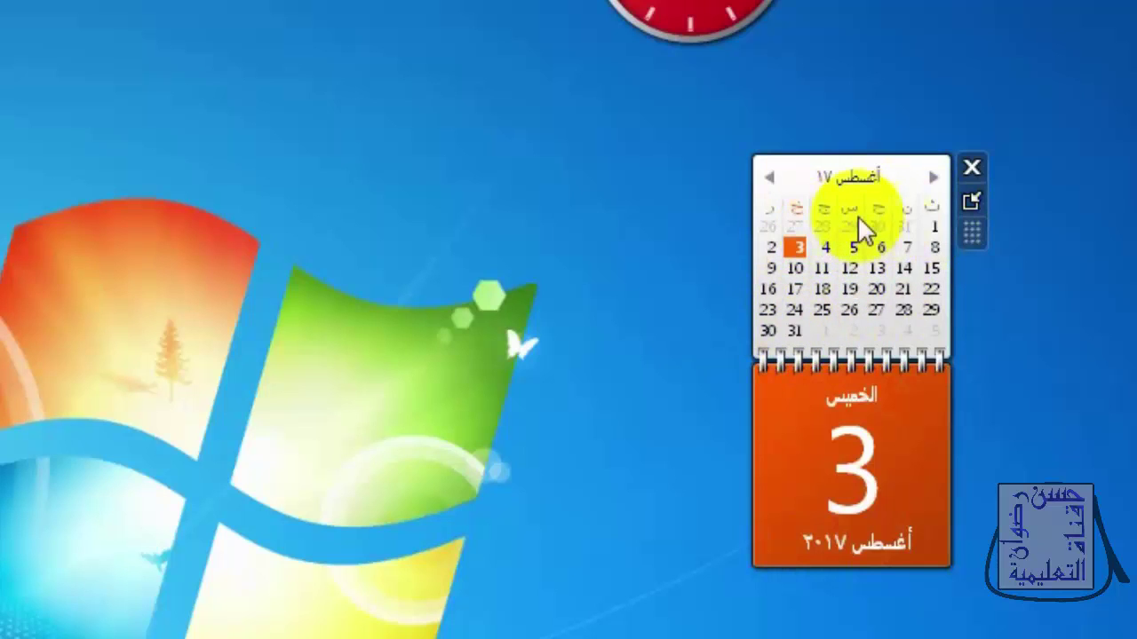
Page the Calendar gadget's month view forward to November 2017 and back to August 2017
left_click(931, 180)
left_click(931, 180)
left_click(931, 180)
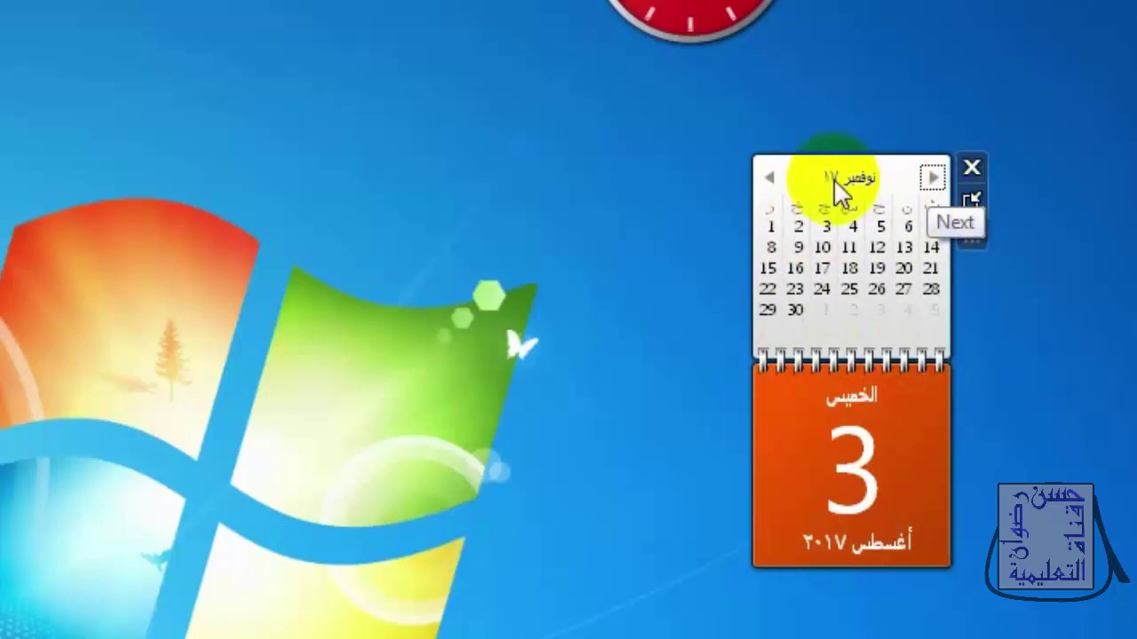
left_click(770, 178)
left_click(771, 178)
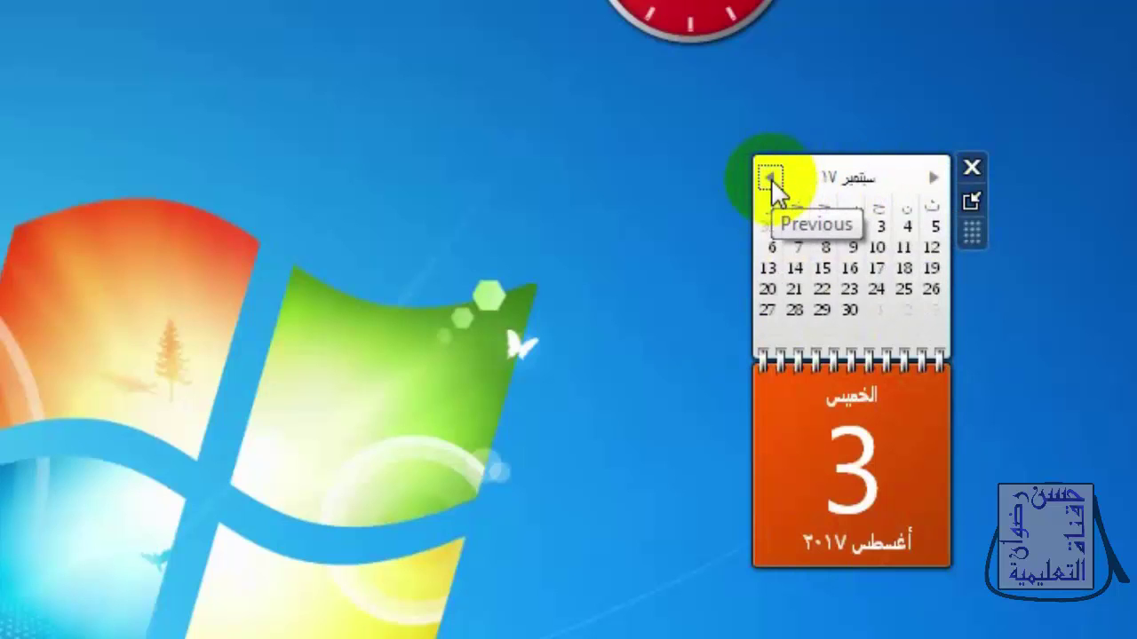
left_click(771, 179)
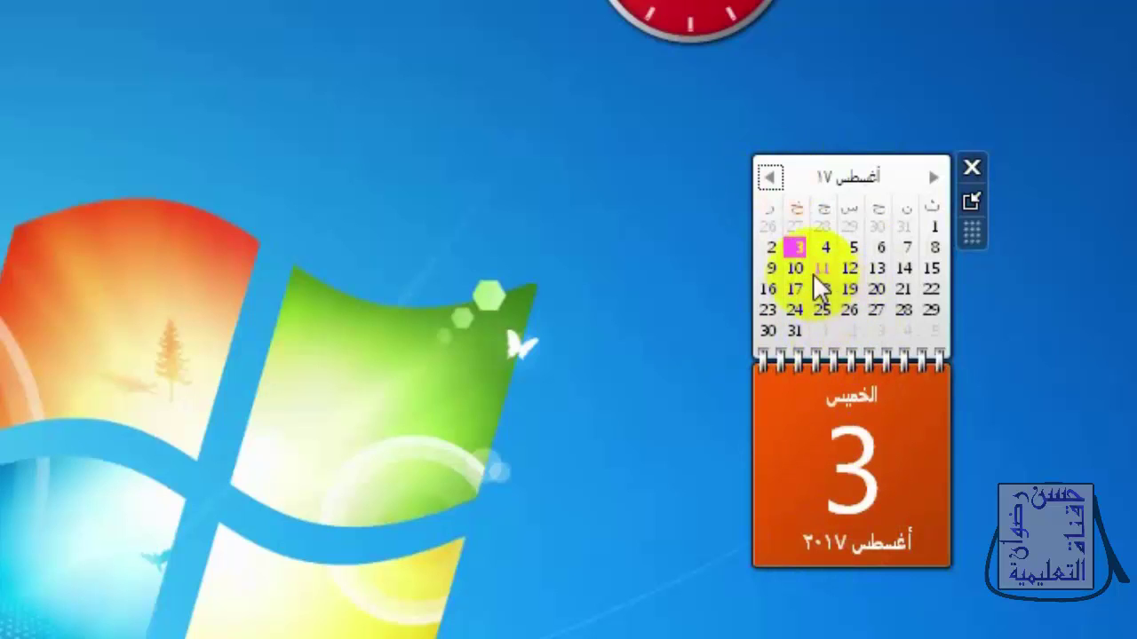
Select 26 August in the Calendar gadget and remove the gadget from the desktop
left_click(849, 312)
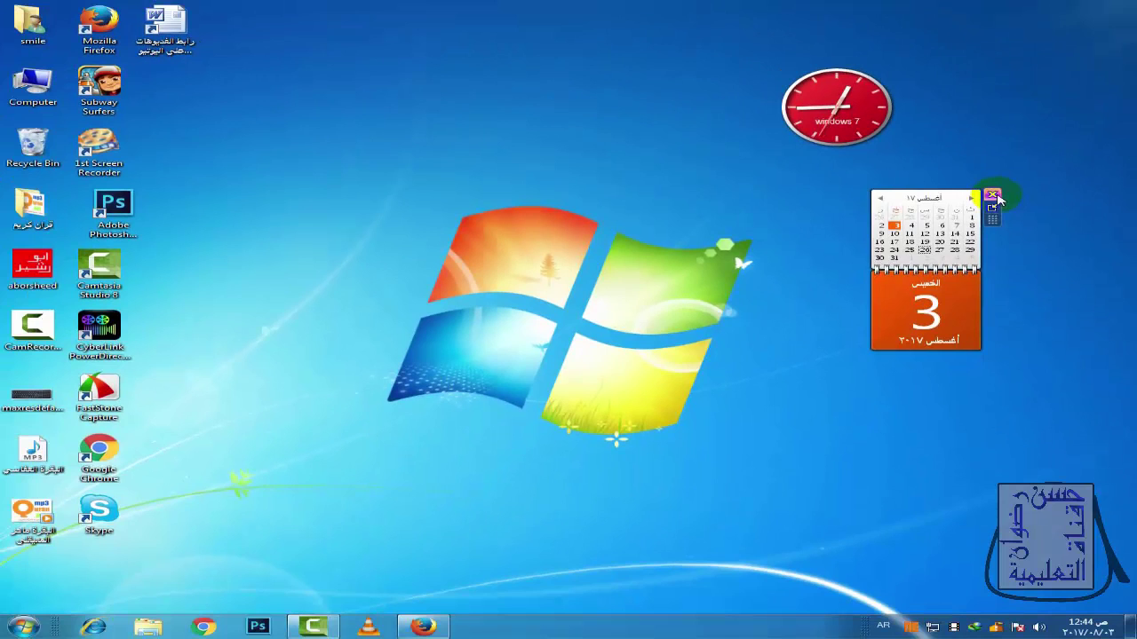
left_click(992, 196)
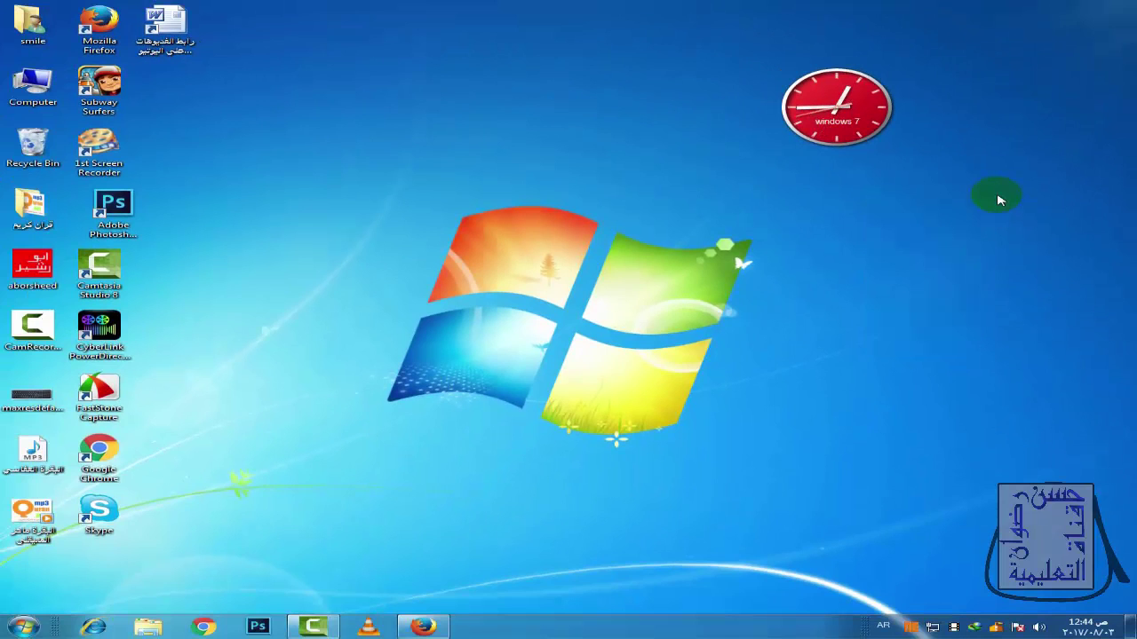